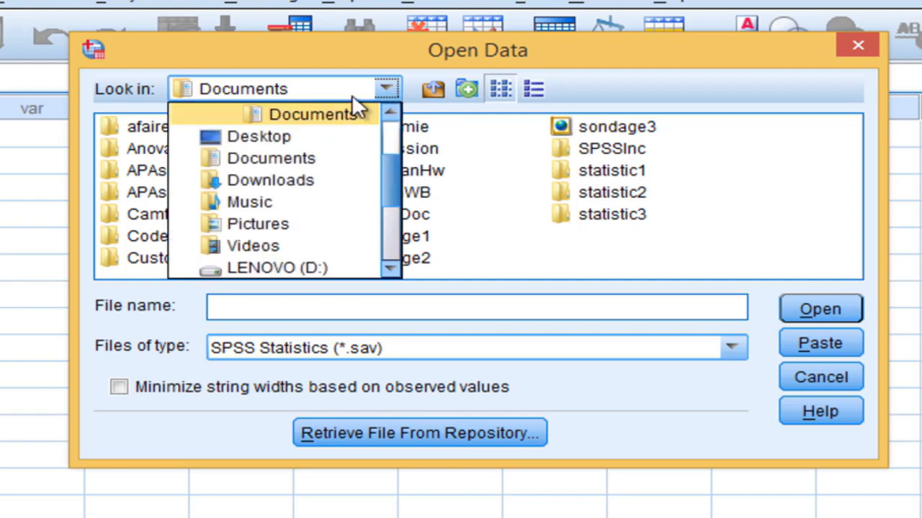
Open the data file anova2.sav from the anova folder on the Desktop.
left_click(281, 140)
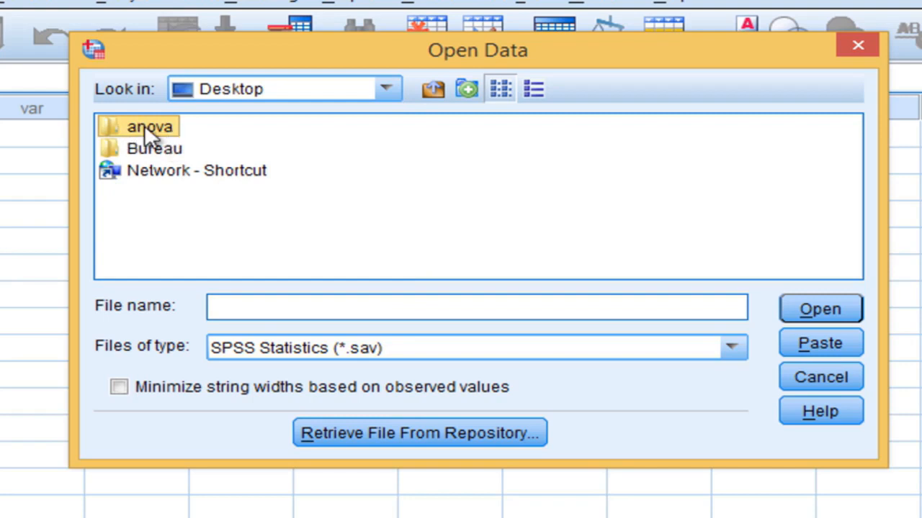
double_click(145, 129)
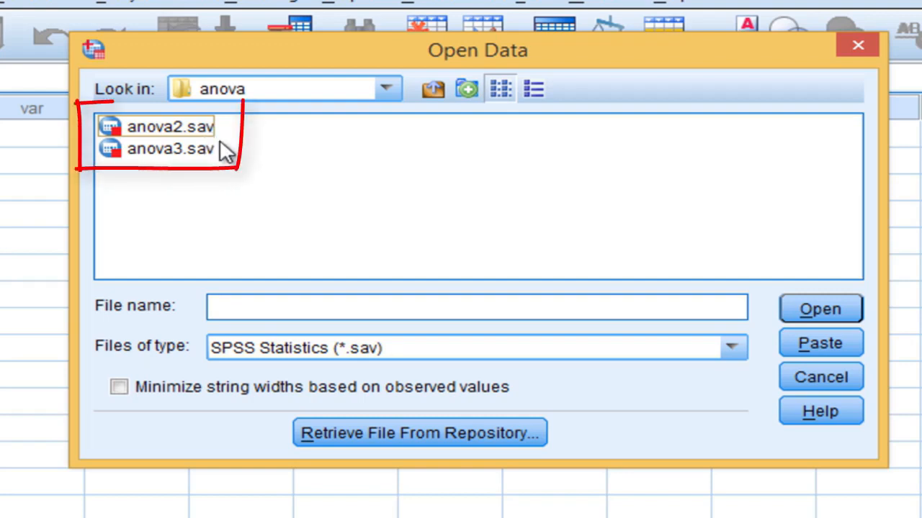
left_click(154, 134)
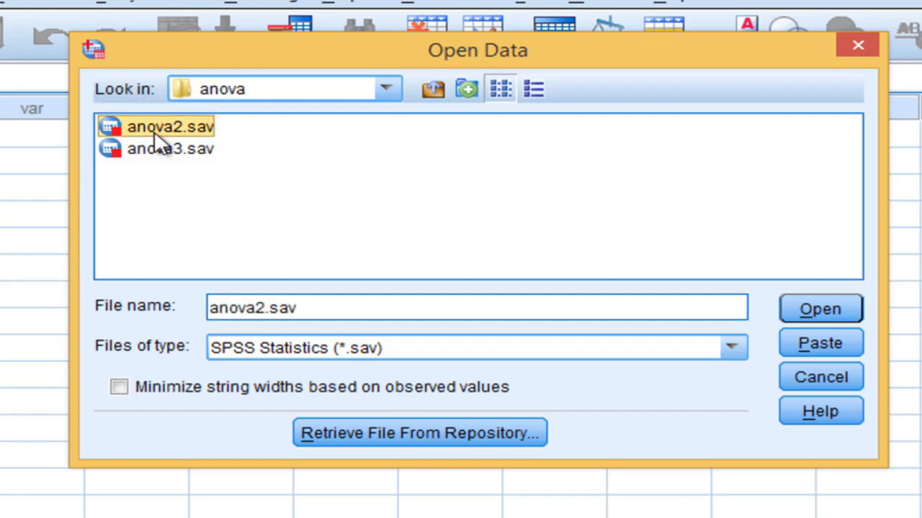
left_click(810, 310)
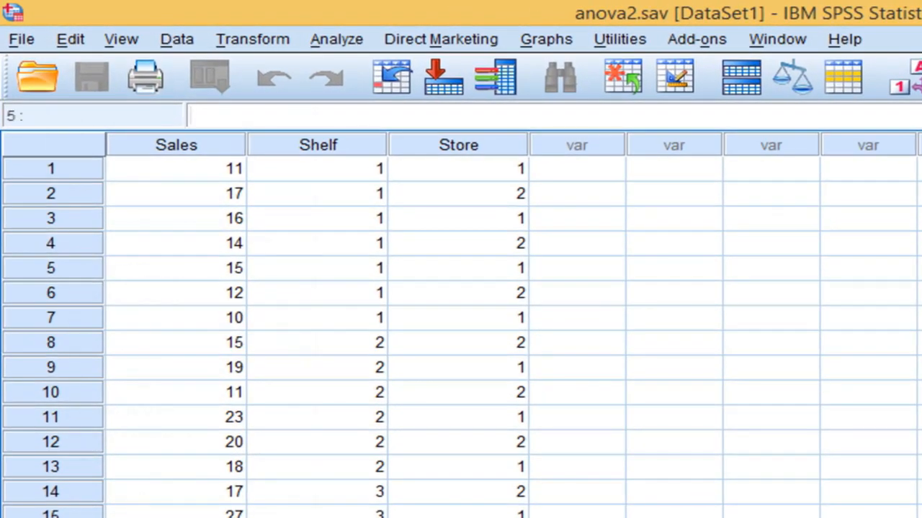
Open the data file anova3.sav from the anova folder.
left_click(22, 40)
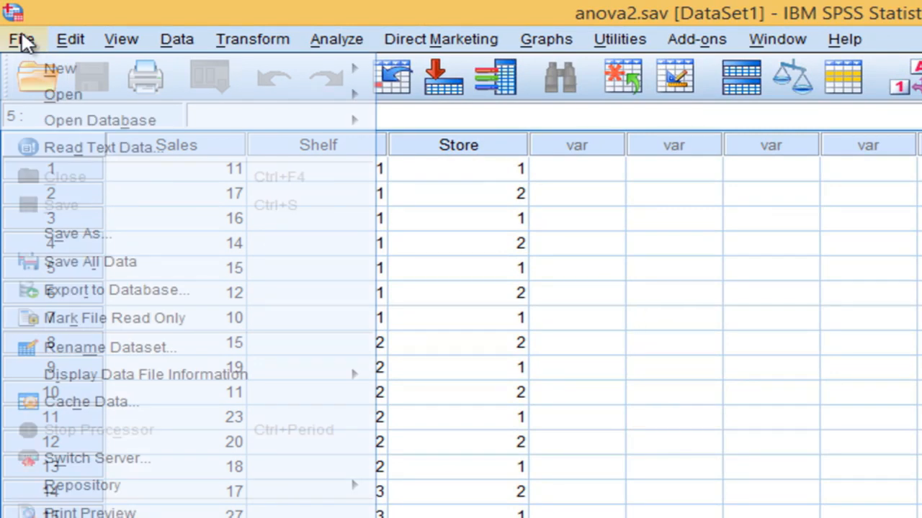
mouse_move(157, 95)
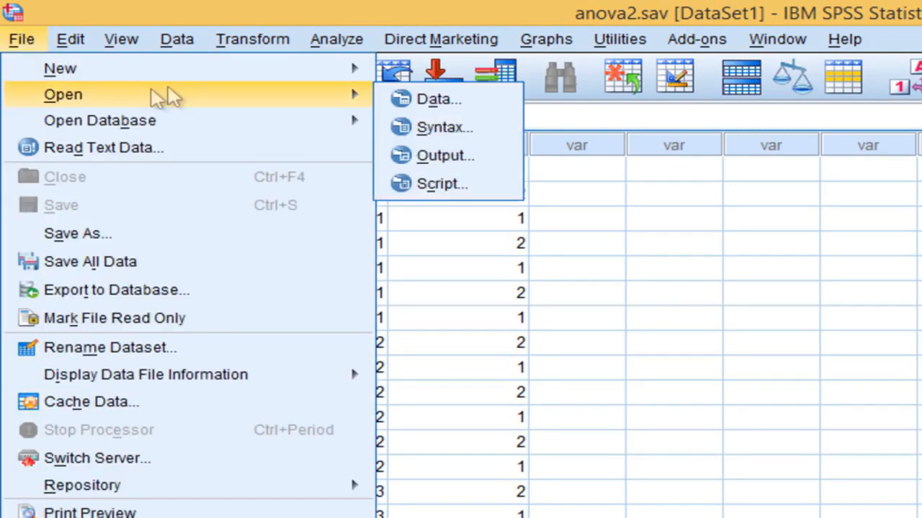
left_click(453, 109)
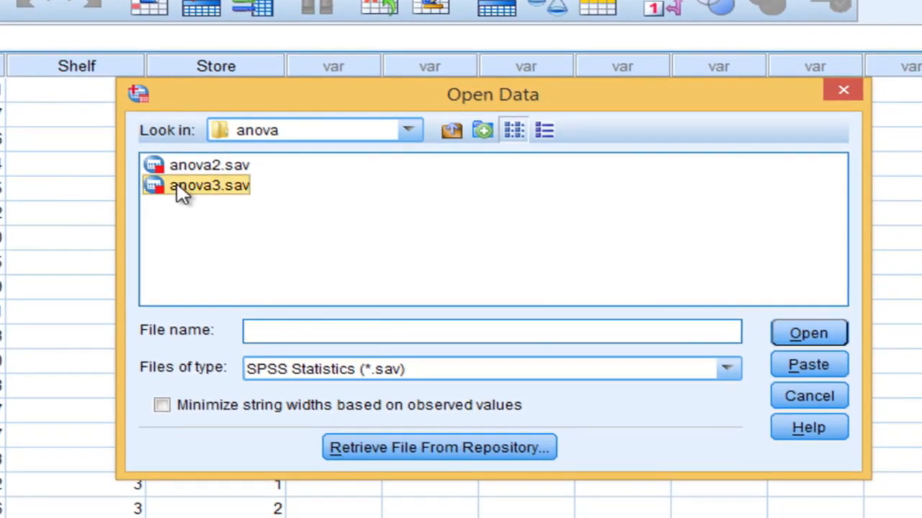
left_click(180, 192)
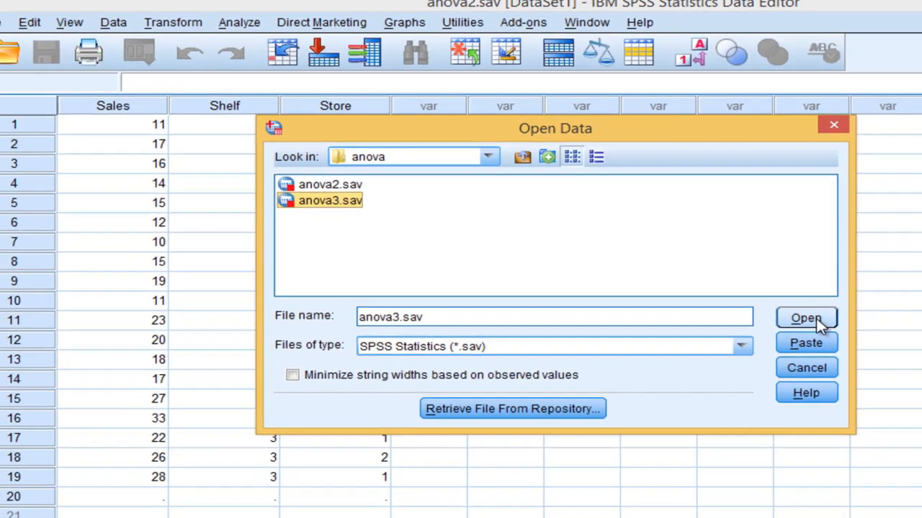
left_click(817, 332)
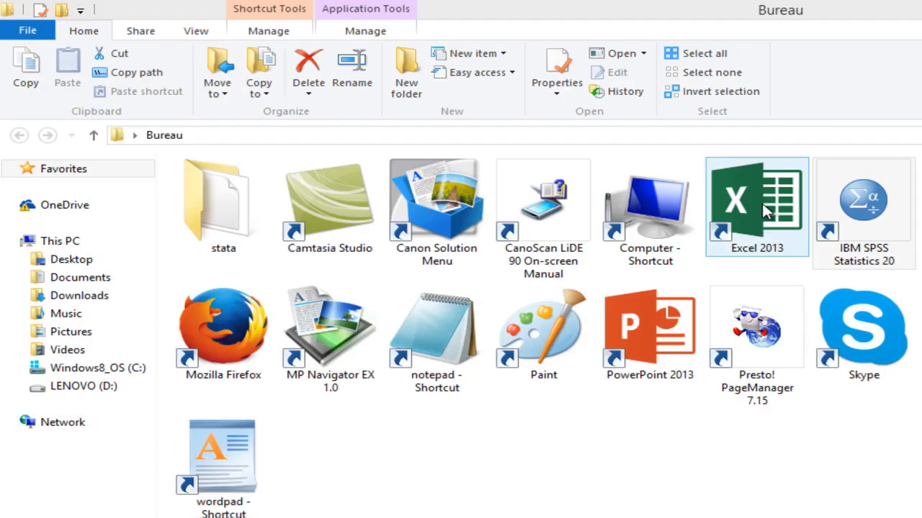
Switch to Excel 2013, open the recent workbook Donnees1.xlsx and maximize its window.
double_click(766, 209)
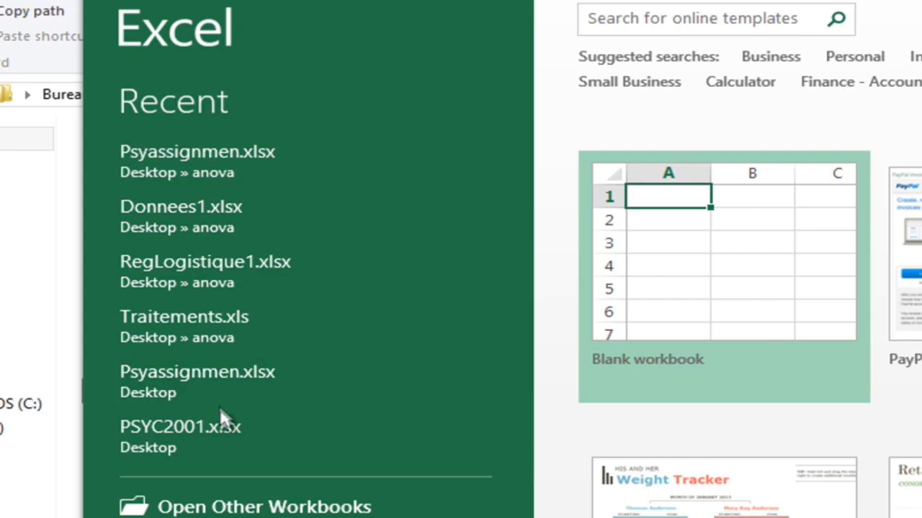
left_click(205, 216)
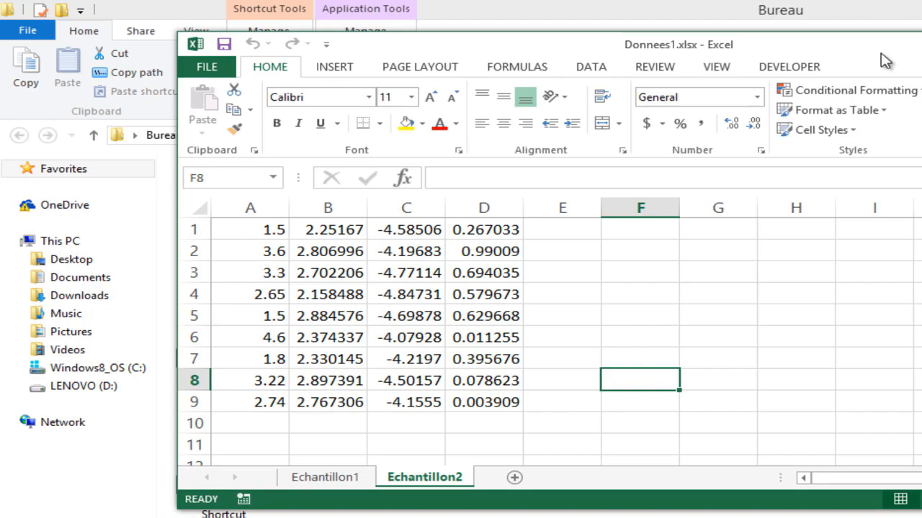
left_click_drag(879, 54, 690, 20)
double_click(463, 20)
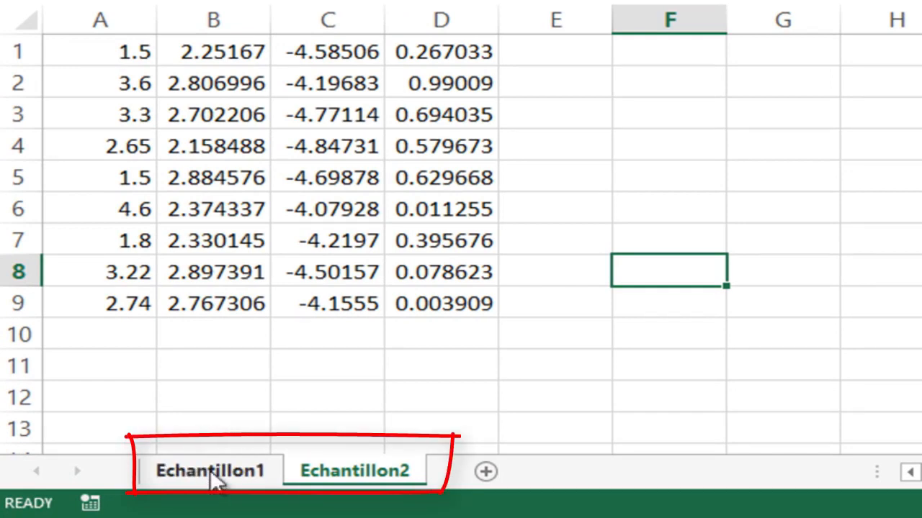
Compare the data on the Echantillon1 and Echantillon2 worksheets.
left_click(213, 478)
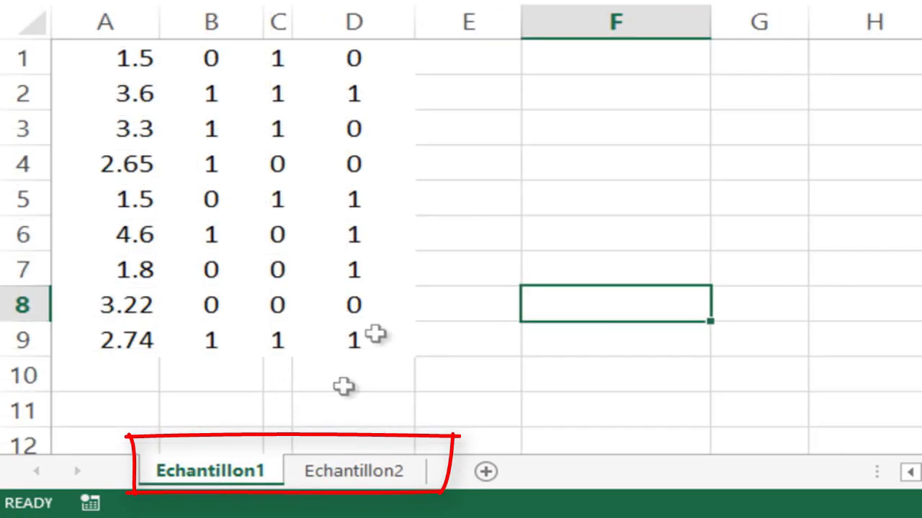
left_click(341, 481)
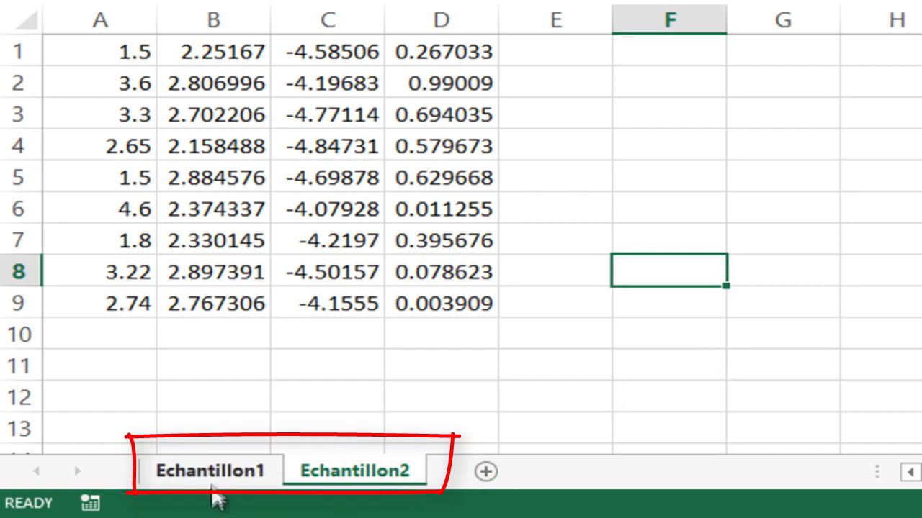
left_click(216, 478)
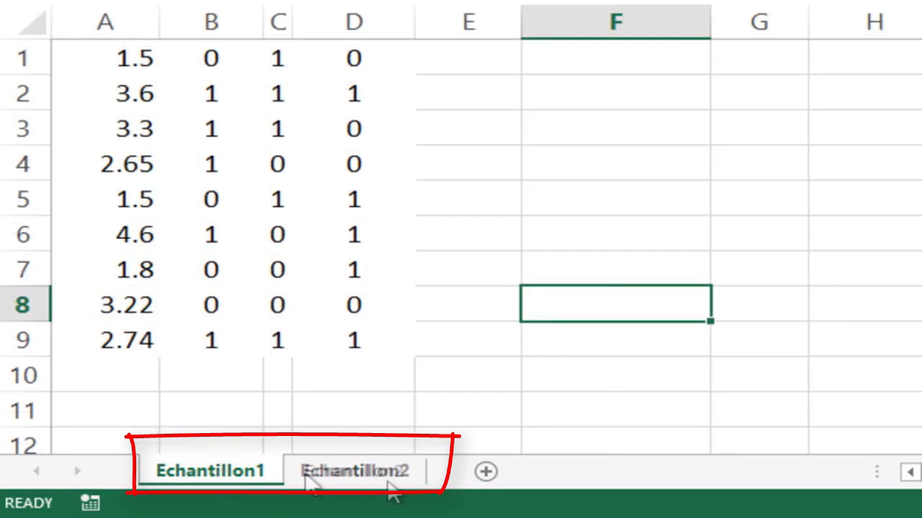
left_click(362, 477)
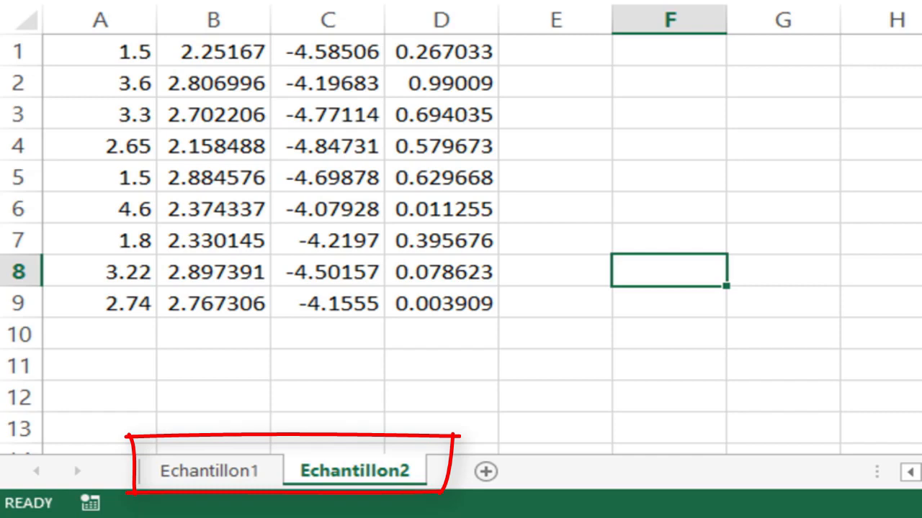
left_click(212, 475)
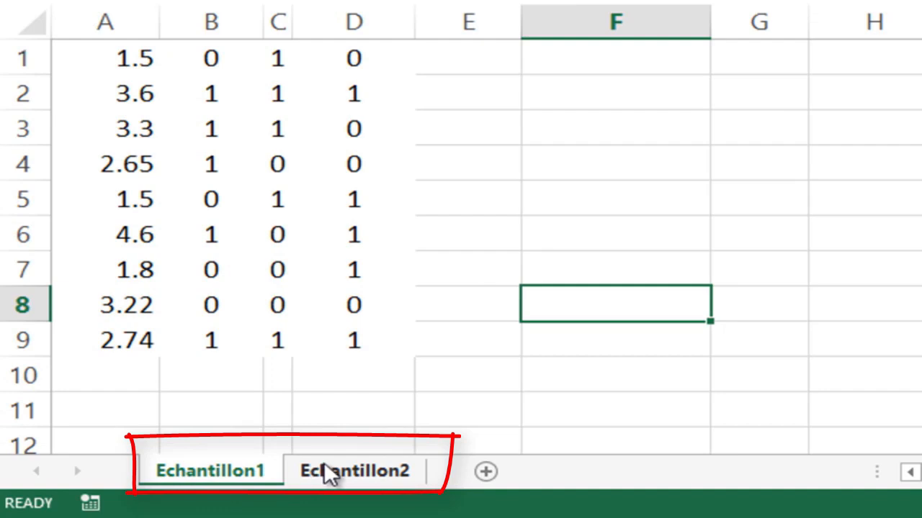
left_click(337, 478)
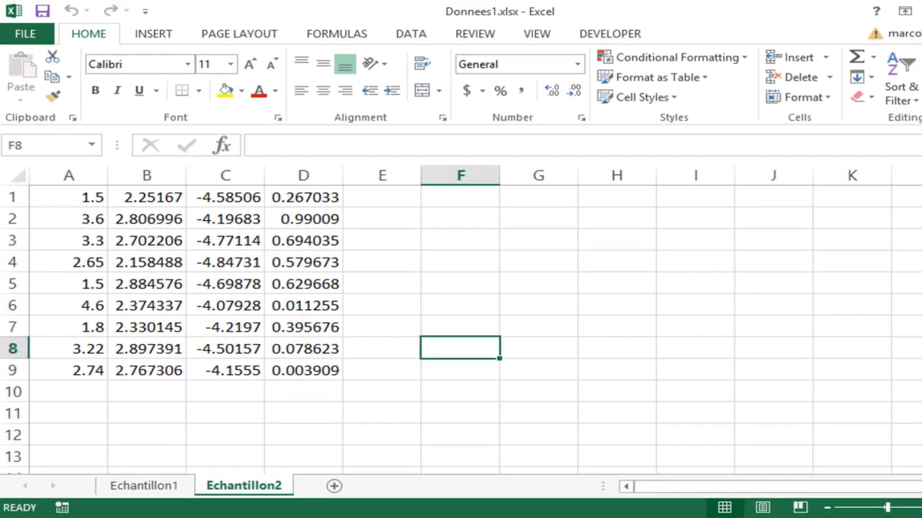
Close Donnees1.xlsx without saving, then restart Excel and browse for other workbooks.
left_click(921, 13)
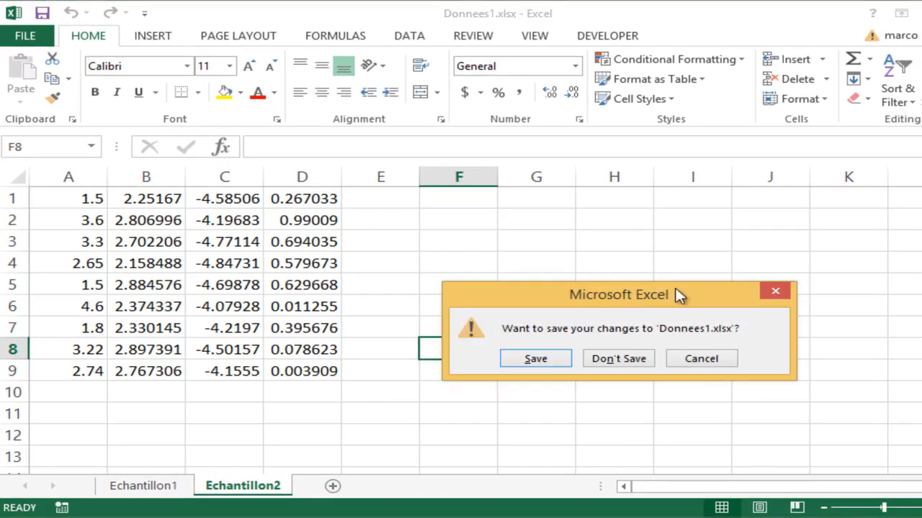
left_click(631, 360)
double_click(785, 216)
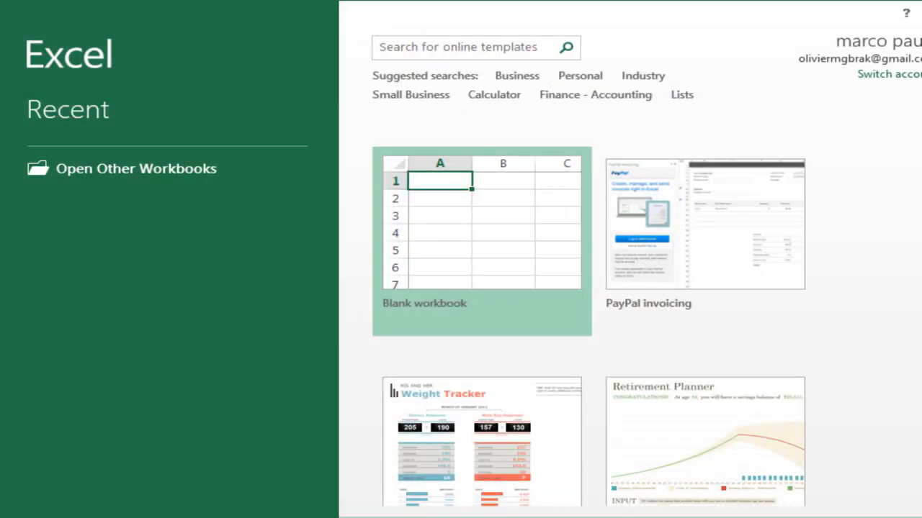
left_click(136, 168)
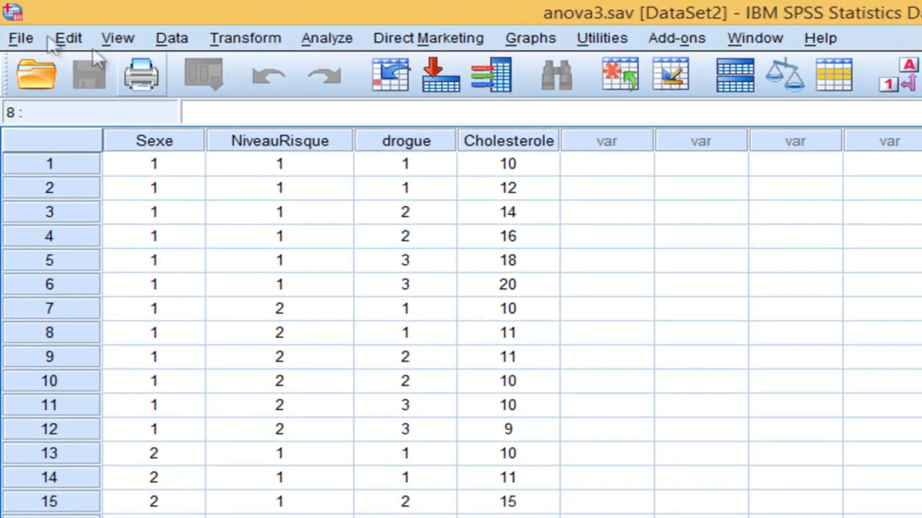
In SPSS Statistics, set the data file type to Excel (*.xls, *.xlsx, *.xlsm) and open Donnees1.xlsx from the anova folder.
left_click(20, 40)
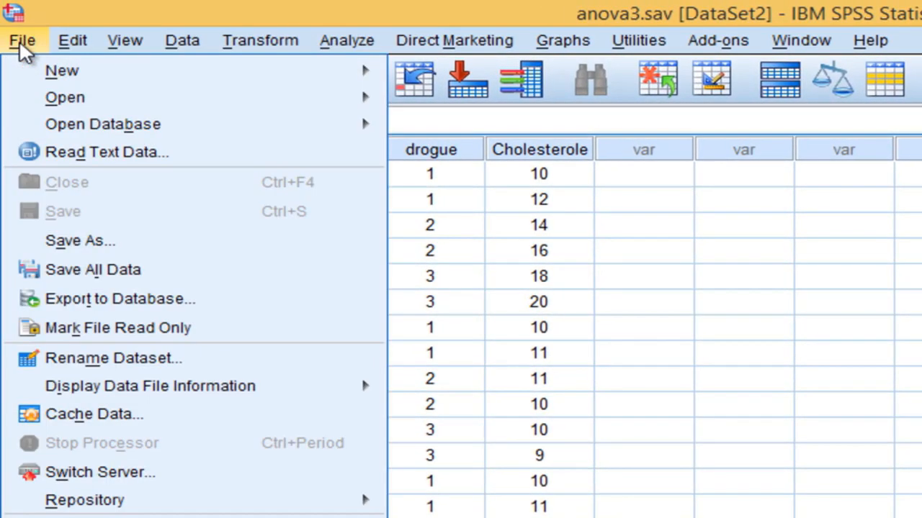
mouse_move(26, 95)
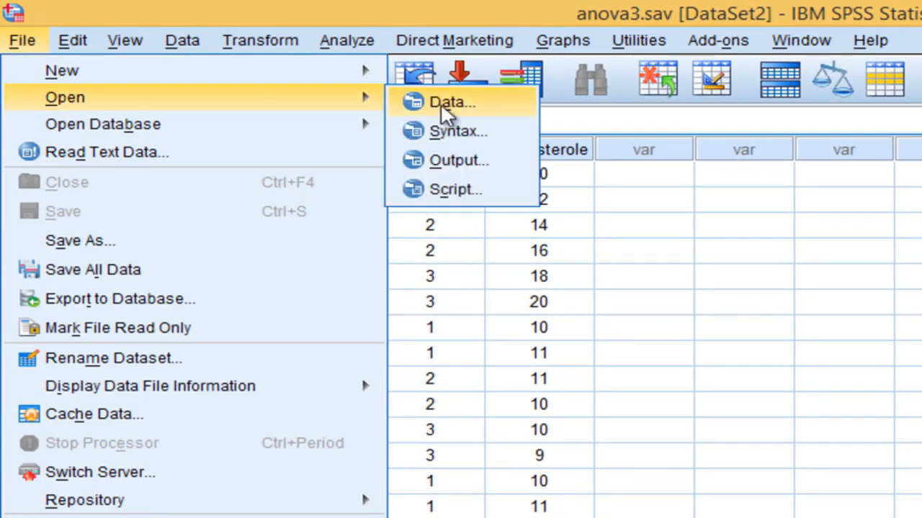
left_click(440, 110)
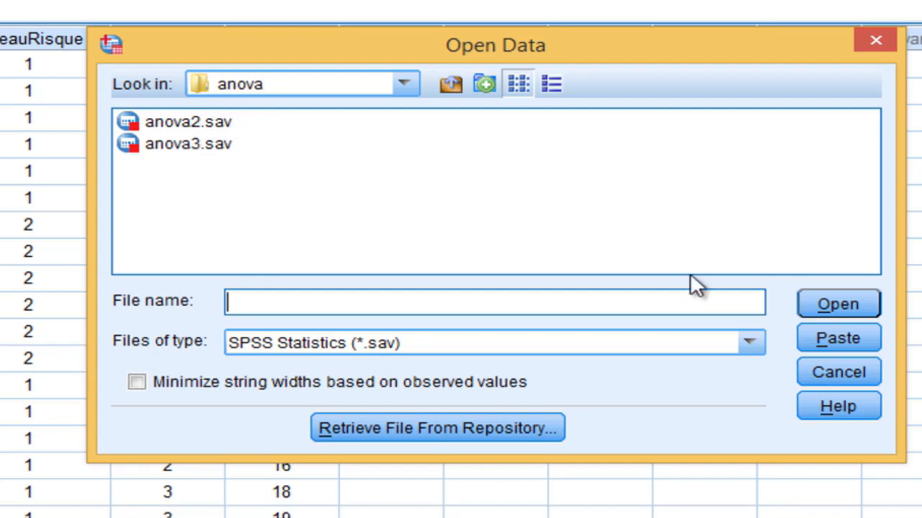
left_click(749, 344)
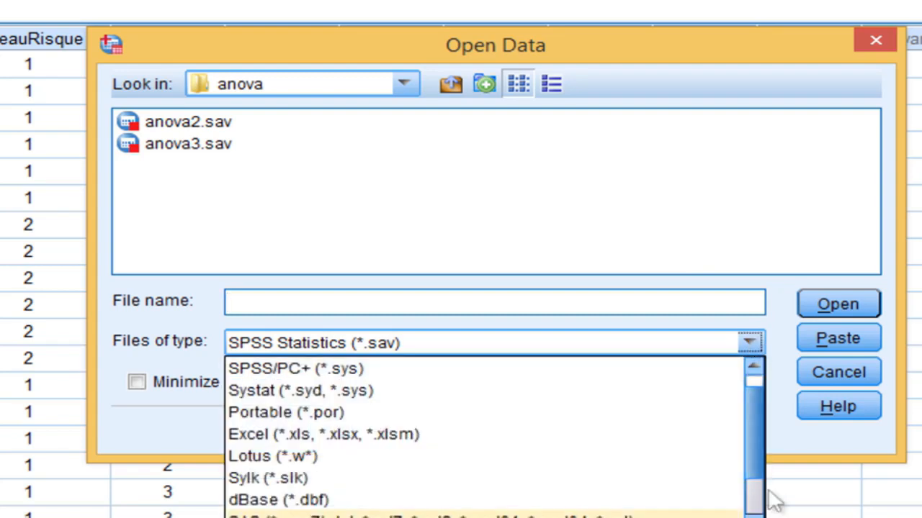
left_click(257, 435)
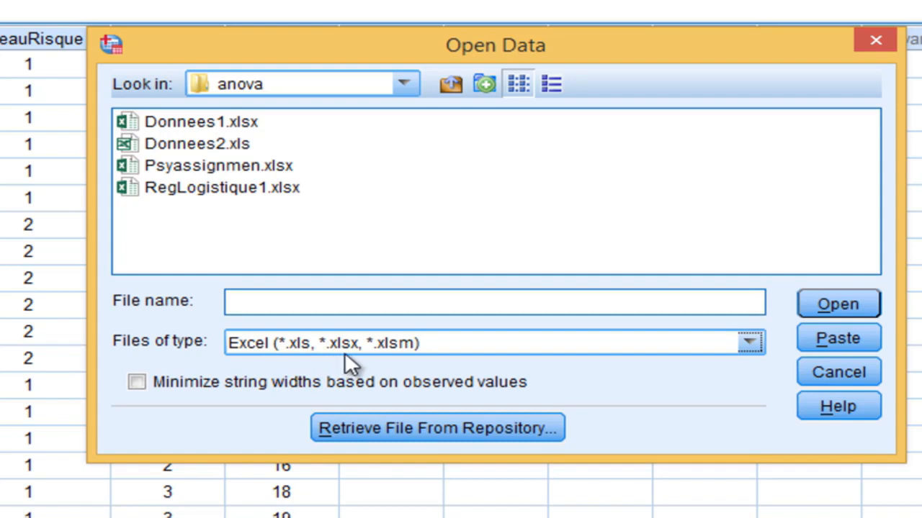
left_click(198, 123)
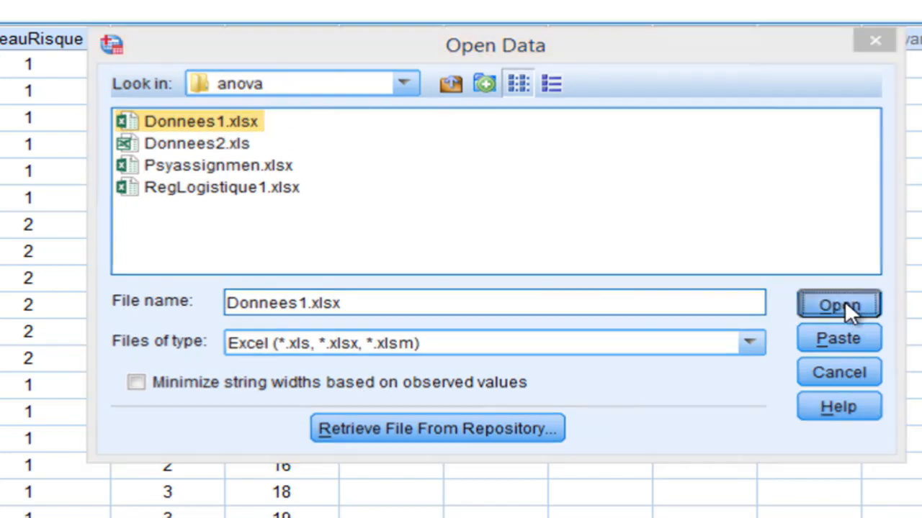
left_click(838, 305)
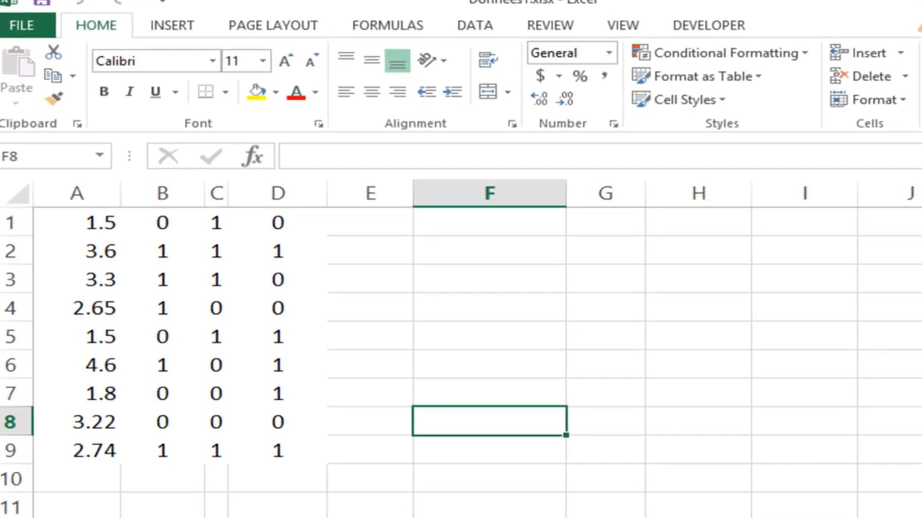
In Excel, examine the data range A1:D9 of Echantillon1 and check whether its first row holds variable names.
left_click(233, 446)
mouse_move(77, 221)
left_mouse_down()
mouse_move(175, 258)
mouse_move(231, 350)
mouse_move(265, 442)
left_mouse_up()
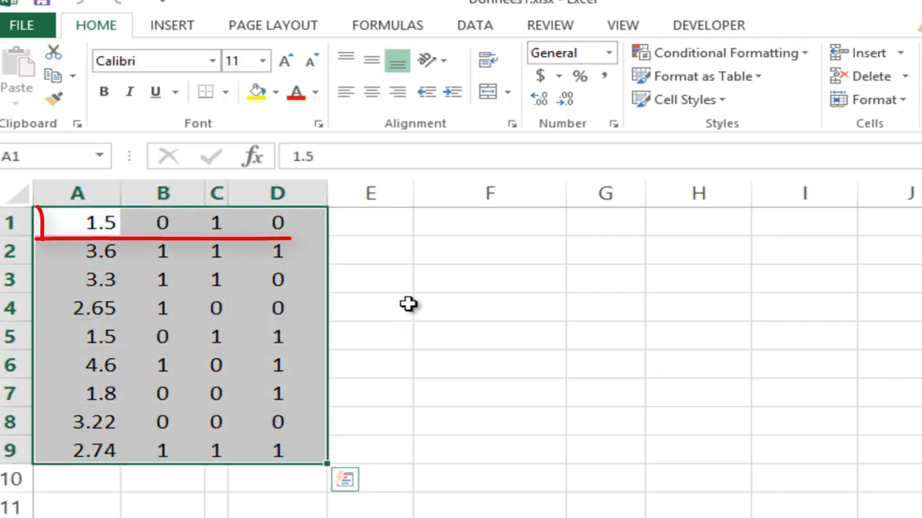
left_click(408, 304)
left_click_drag(86, 222, 261, 226)
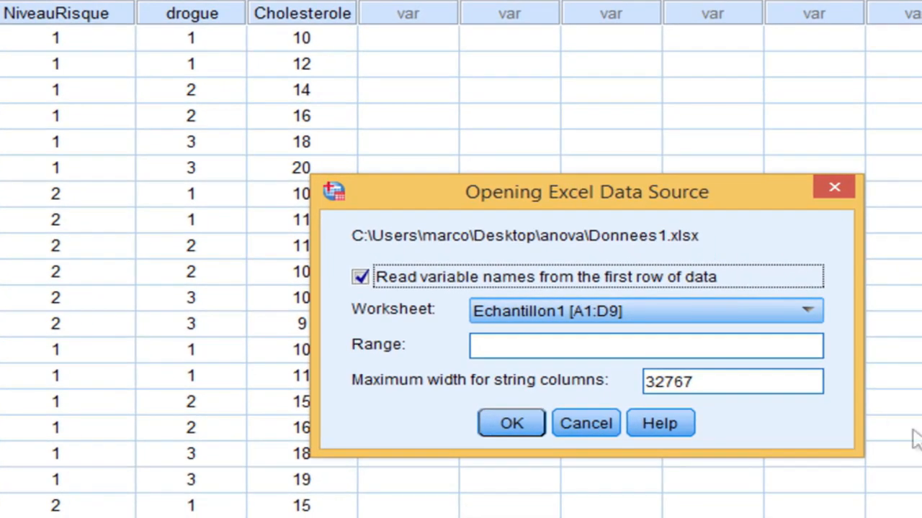
Back in SPSS, import the Echantillon2 [A1:D9] worksheet without reading variable names from the first row.
left_click(359, 280)
left_click(550, 312)
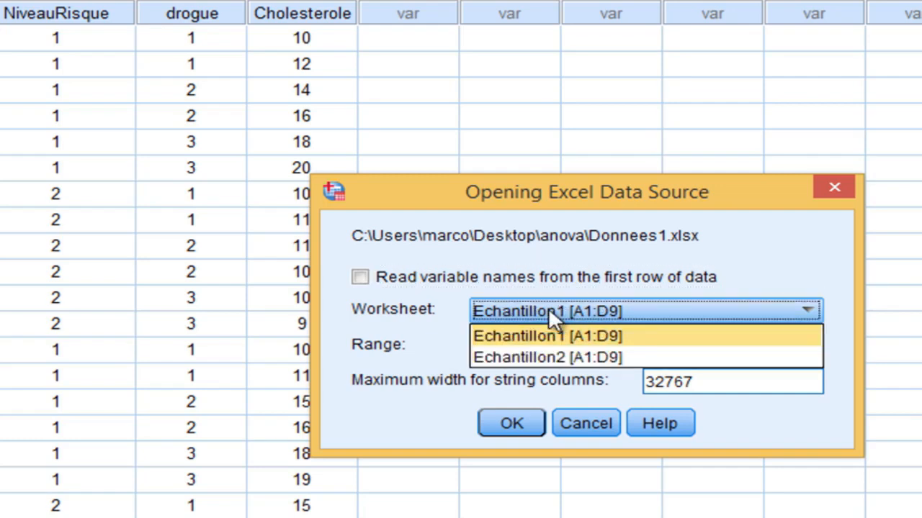
left_click(548, 357)
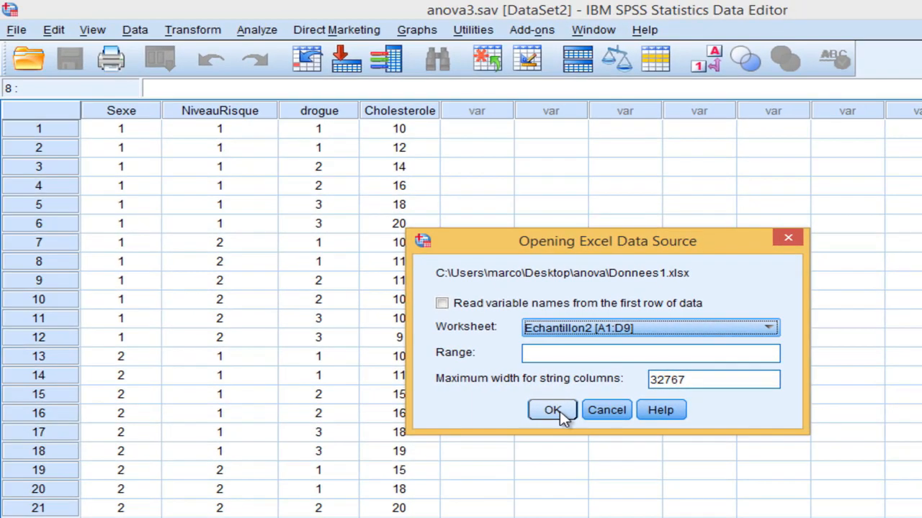
left_click(553, 410)
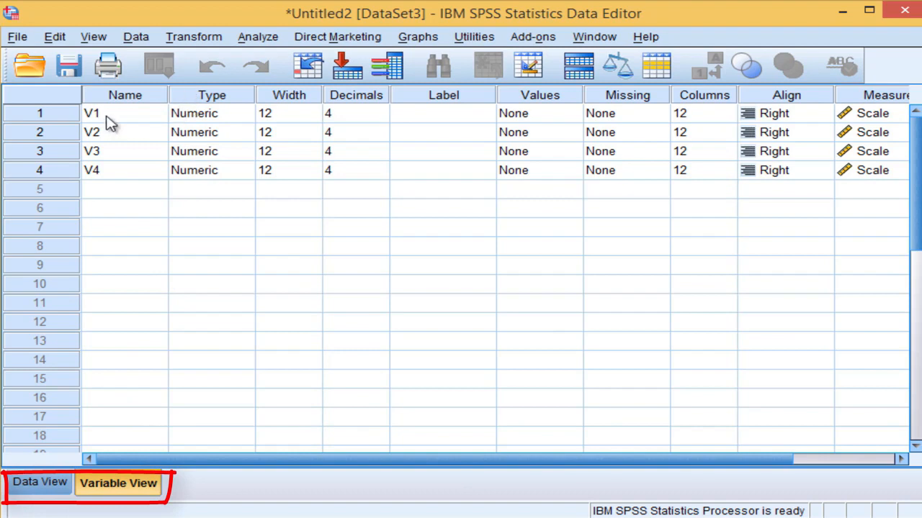
Rename the four imported variables V1 to V4 as score1, score2, score3 and score4.
left_click(108, 119)
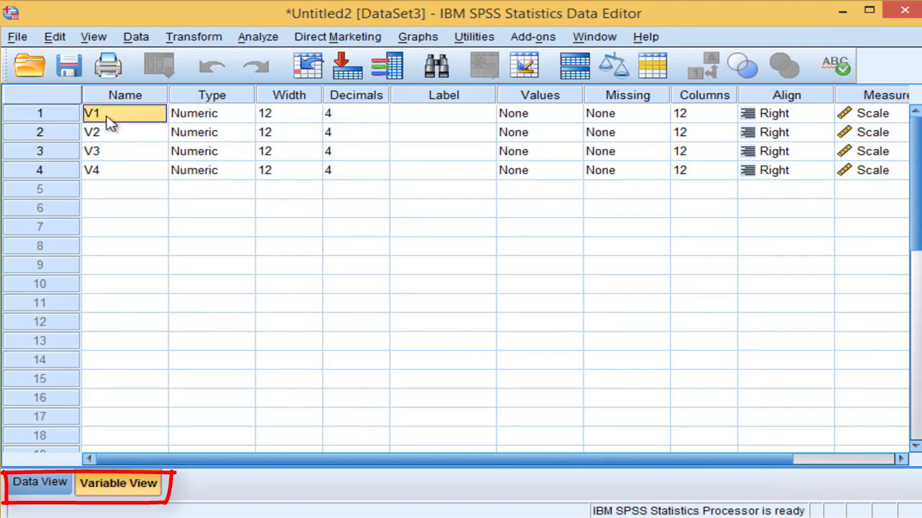
key("BackSpace")
type("sc")
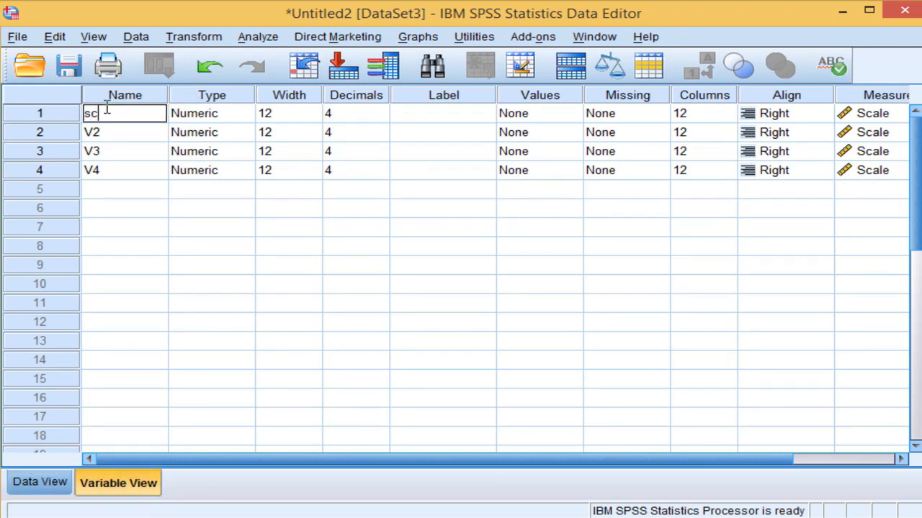
type("ore1")
key("Return")
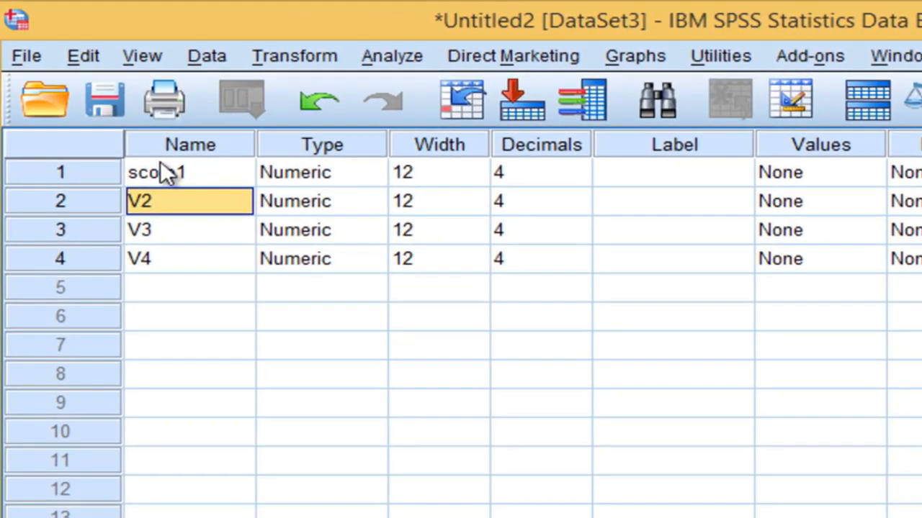
type("score2")
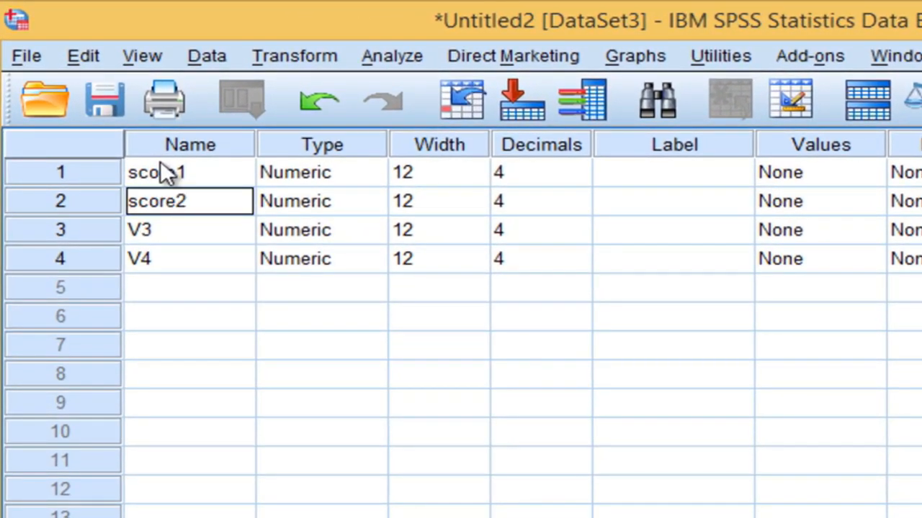
key("Return")
type("score3")
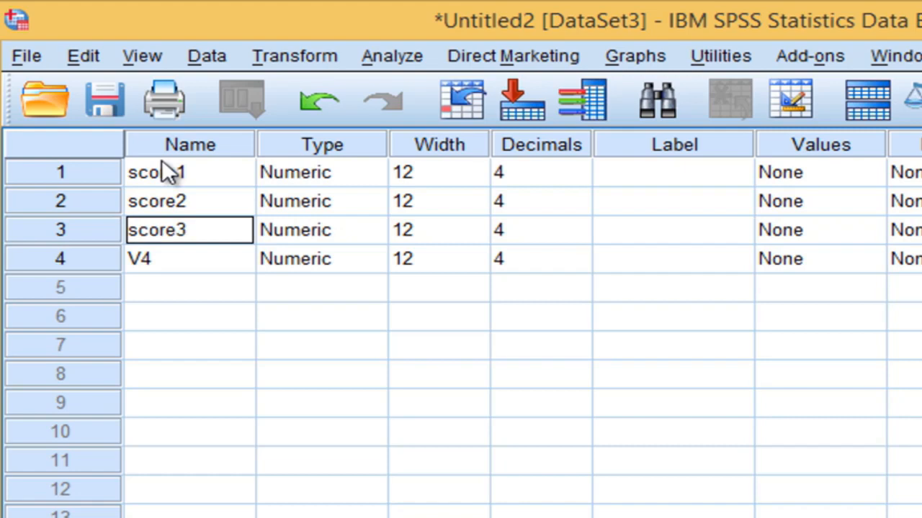
key("Return")
type("score4")
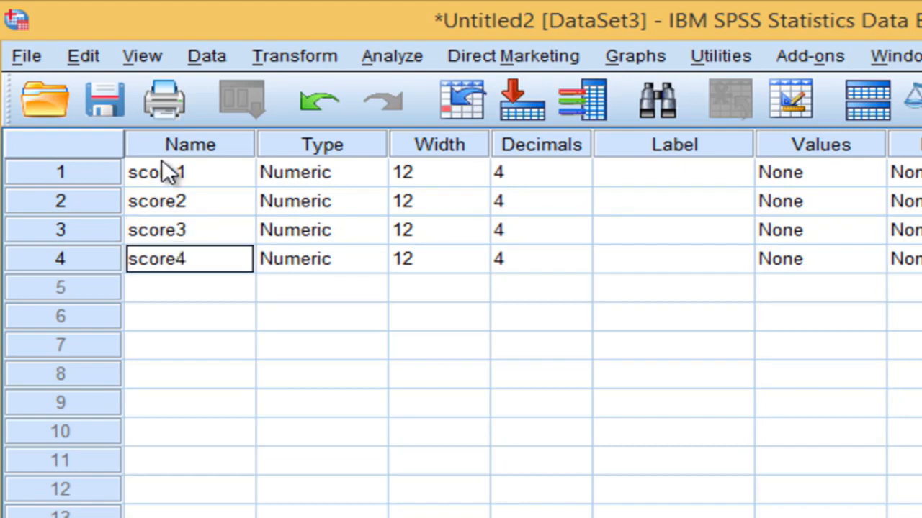
Set the number of decimals of score2 and score3 to 10.
left_click(547, 201)
left_click(577, 206)
left_click(578, 196)
left_click(578, 196)
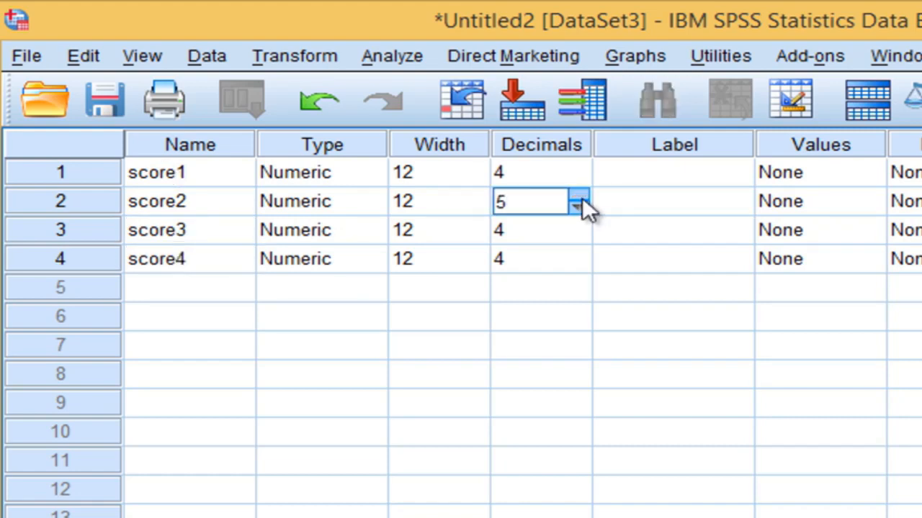
left_click(578, 196)
left_click(578, 196)
left_click(578, 195)
left_click(579, 195)
left_click(580, 196)
left_click(574, 222)
left_click(579, 223)
left_click(579, 224)
left_click(579, 223)
left_click(579, 223)
left_click(578, 223)
left_click(579, 225)
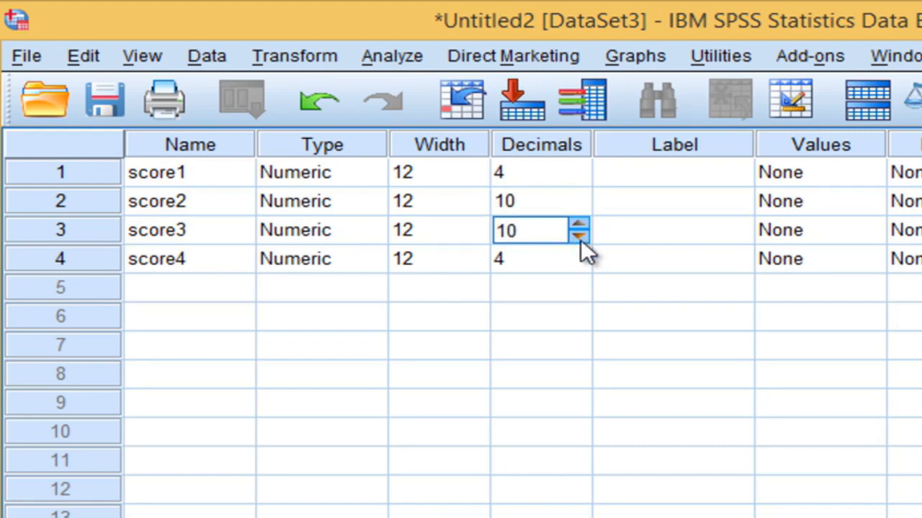
Set the number of decimals of score4 and score1 to 10, and display the data values.
left_click(580, 250)
left_click(580, 252)
left_click(581, 252)
left_click(580, 252)
left_click(580, 252)
left_click(581, 252)
left_click(580, 252)
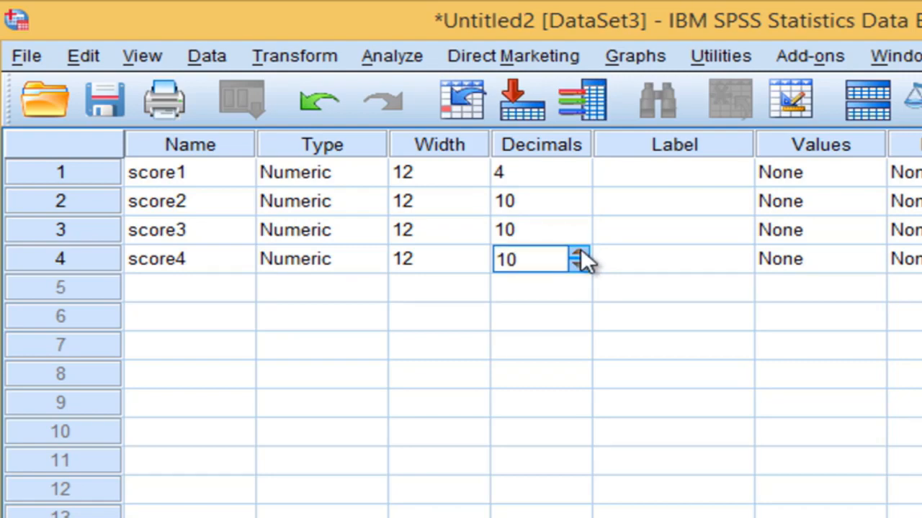
left_click(576, 162)
left_click(577, 164)
left_click(578, 165)
left_click(577, 166)
left_click(578, 166)
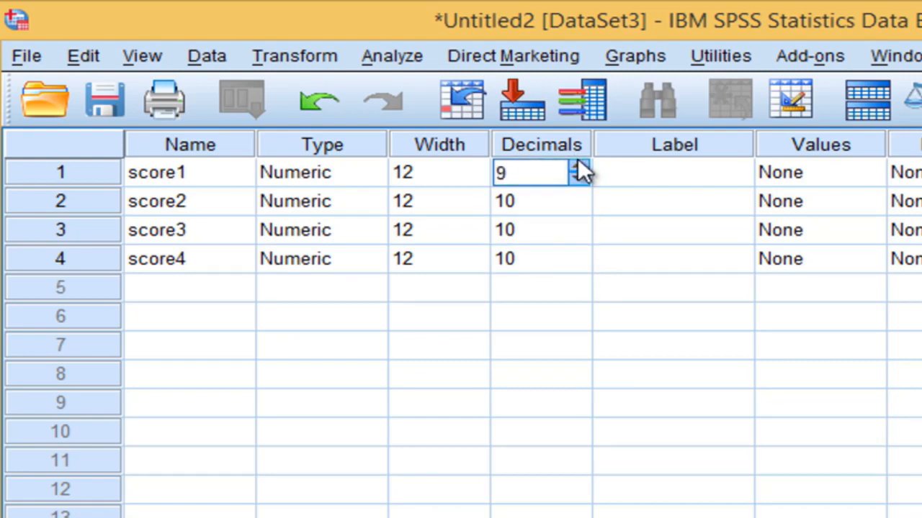
left_click(577, 166)
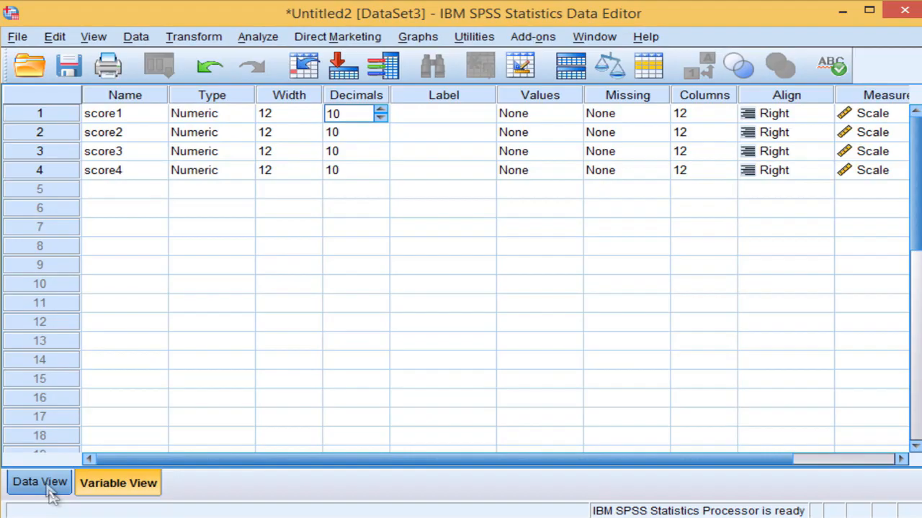
left_click(49, 488)
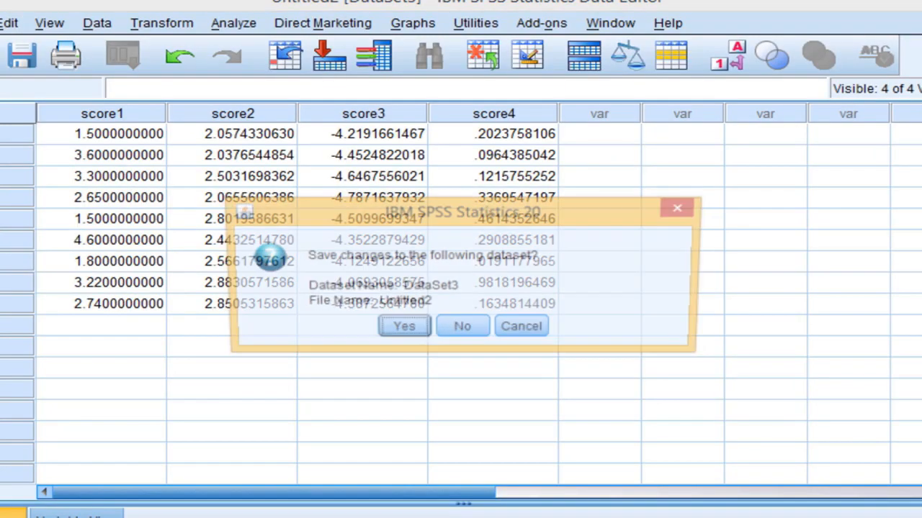
Close the imported dataset without saving, and in Excel close Donnees1.xlsx without saving its changes.
left_click(463, 330)
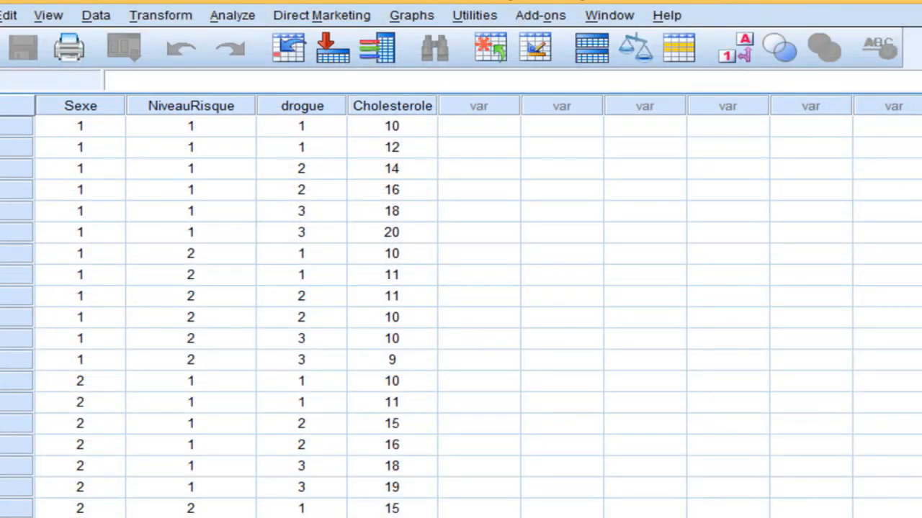
key("alt+Tab")
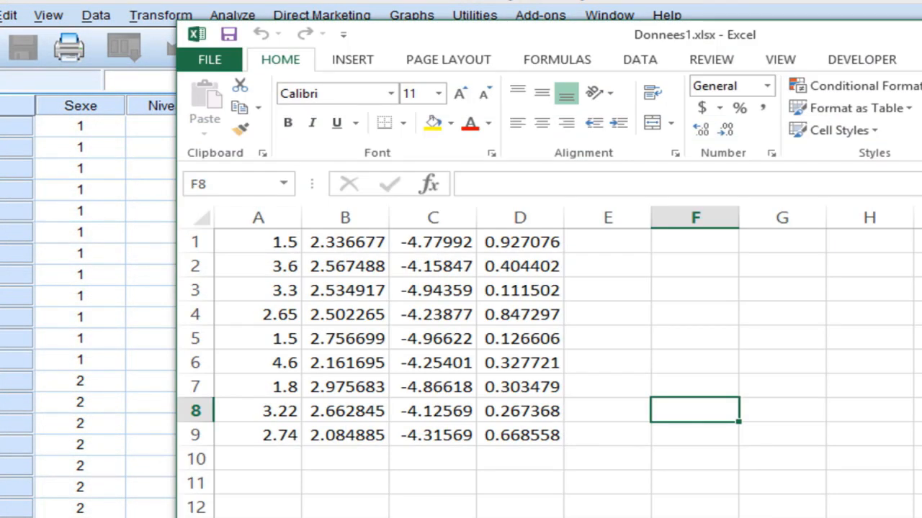
key("alt+F4")
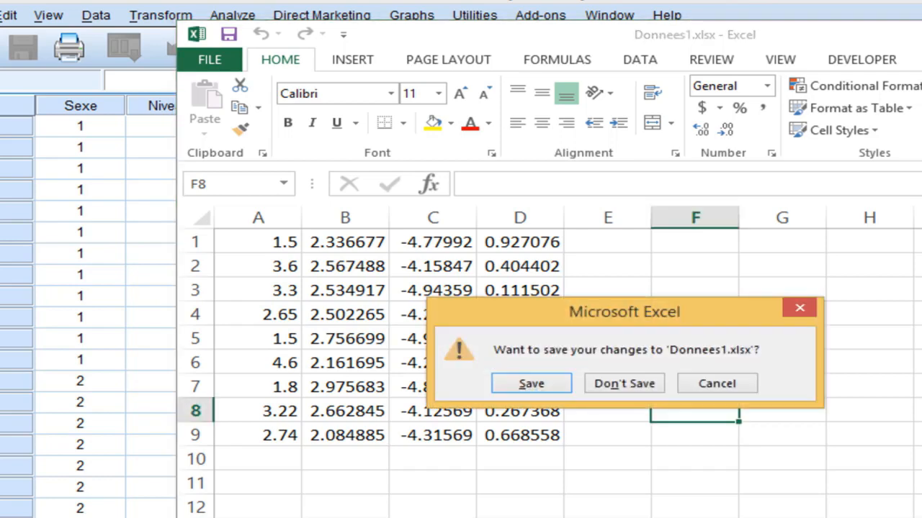
left_click(624, 384)
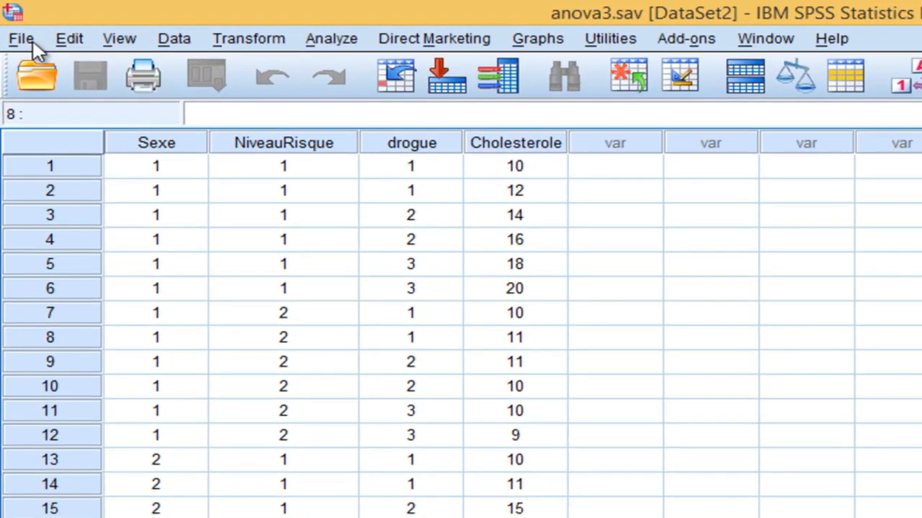
In SPSS Statistics, set the data file type to Text (*.txt, *.dat, *.csv) and open Enquetes.txt from the anova folder.
left_click(21, 39)
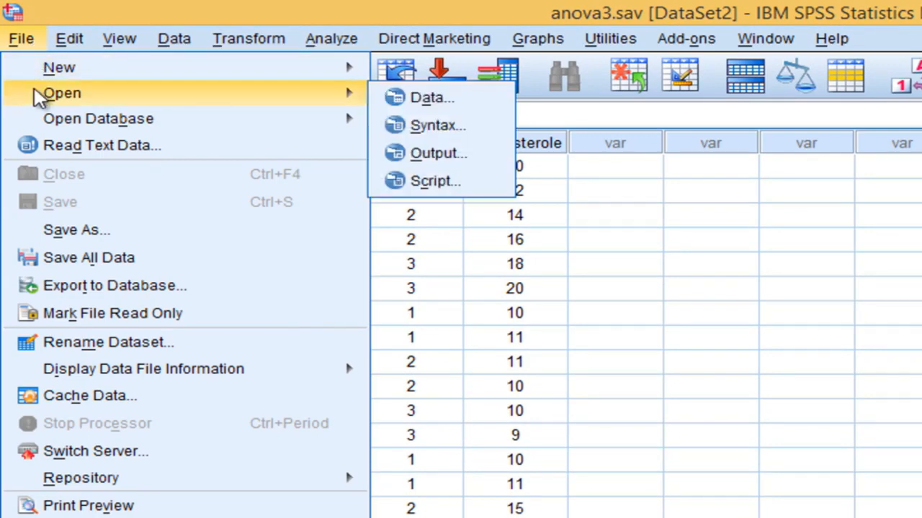
mouse_move(325, 92)
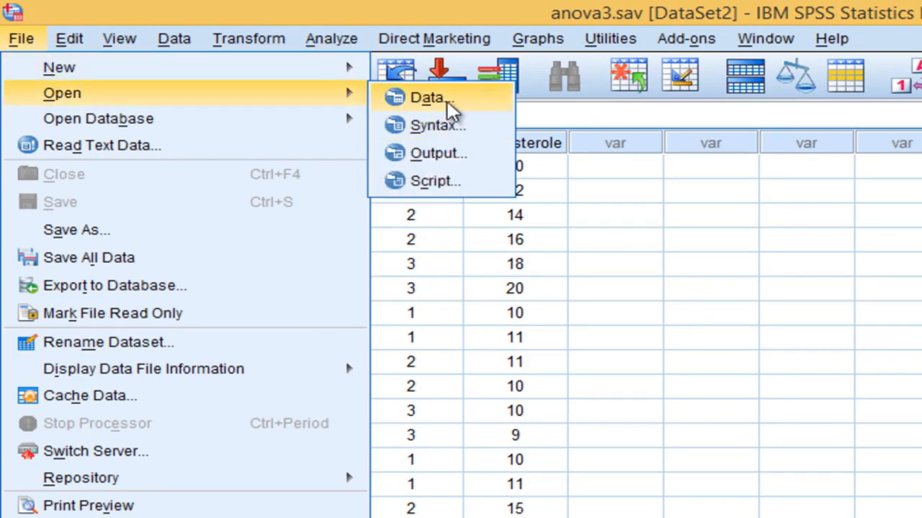
left_click(447, 105)
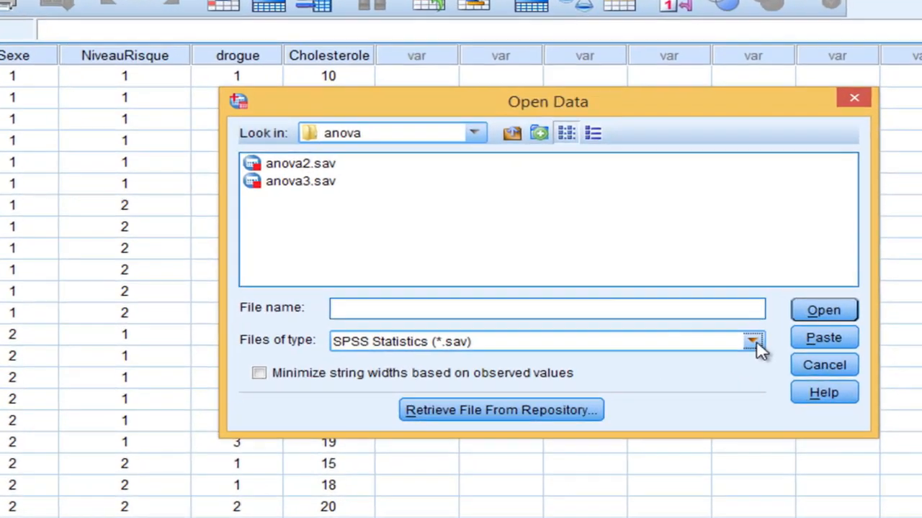
left_click(772, 362)
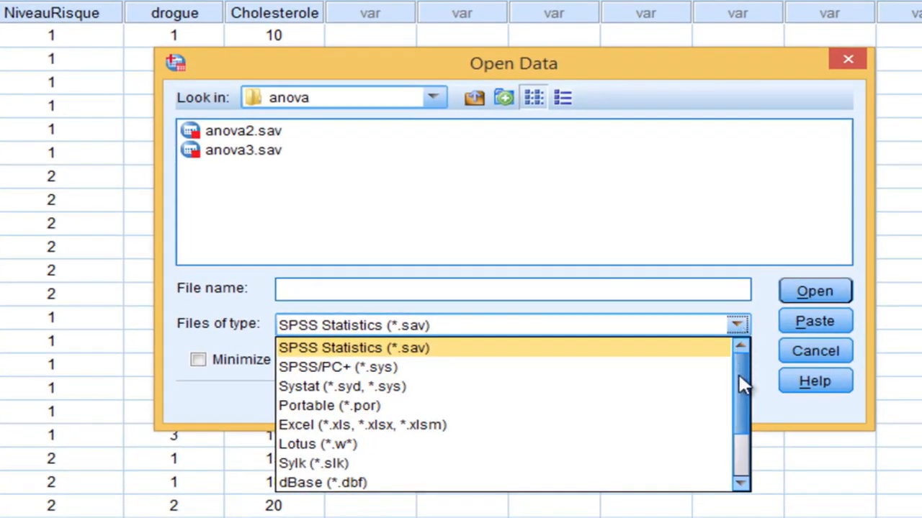
left_click_drag(744, 385, 746, 417)
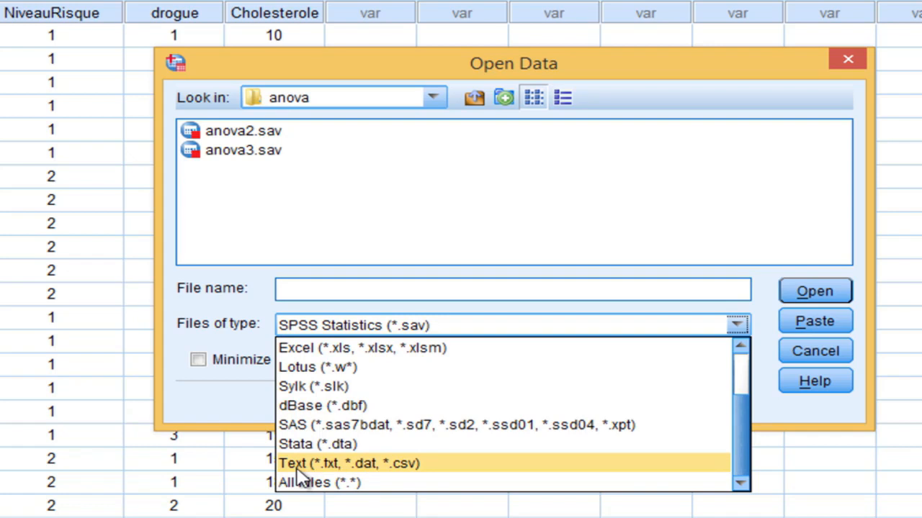
left_click(301, 465)
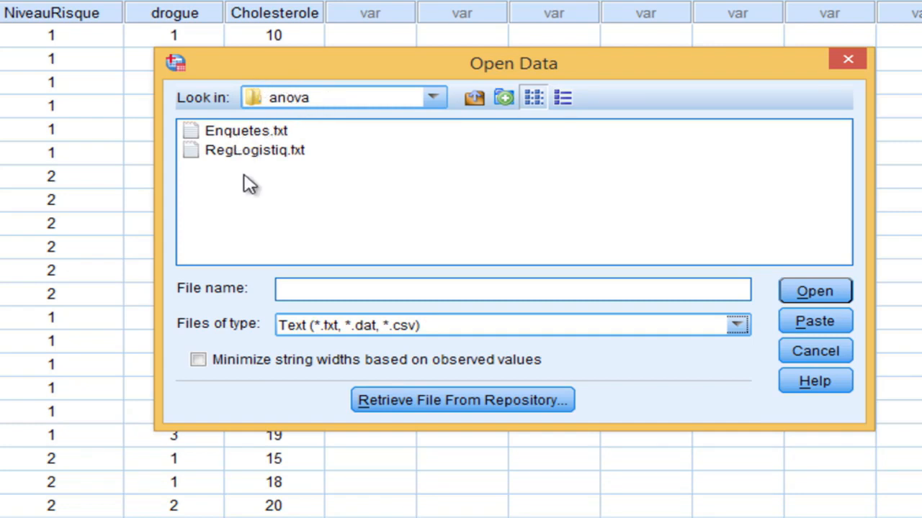
left_click(242, 134)
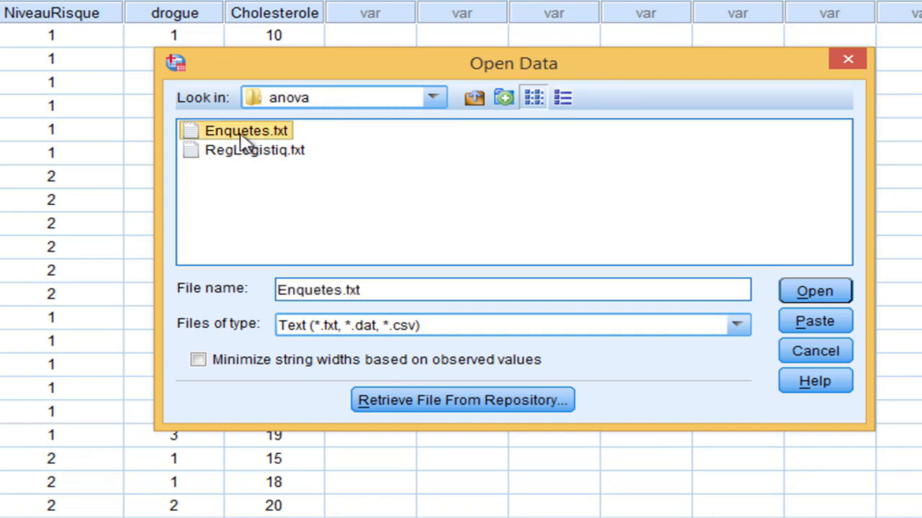
left_click(825, 295)
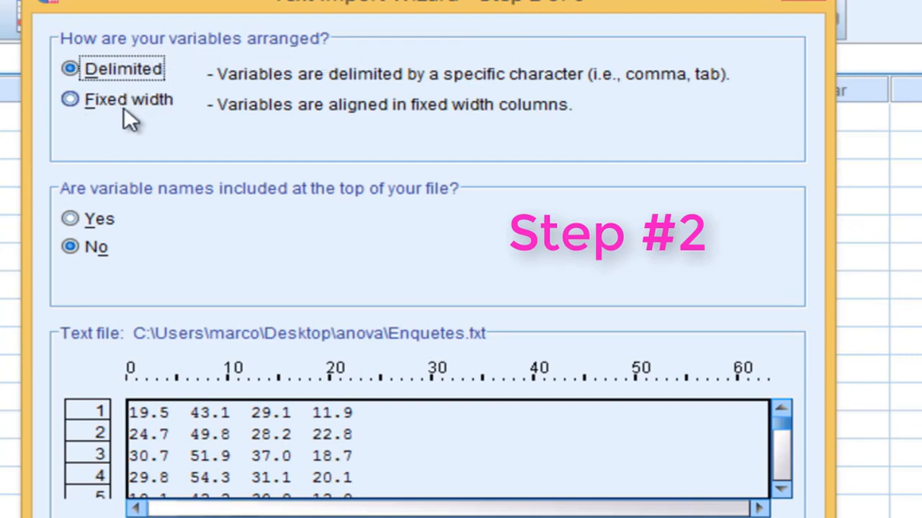
Set the variable arrangement to fixed width, continue to the case settings and check the preview of the text data.
left_click(75, 101)
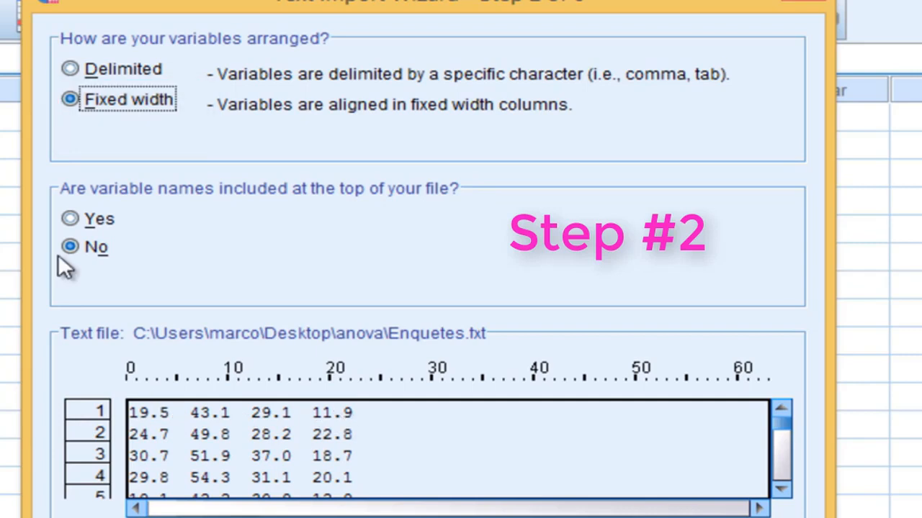
scroll(781, 489, "down", 4)
scroll(788, 499, "down", 1)
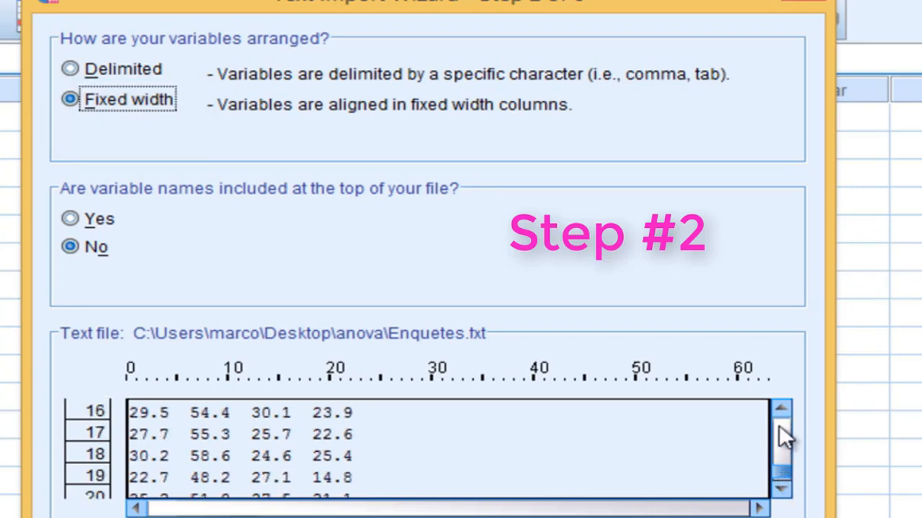
scroll(782, 427, "up", 5)
left_click(816, 389)
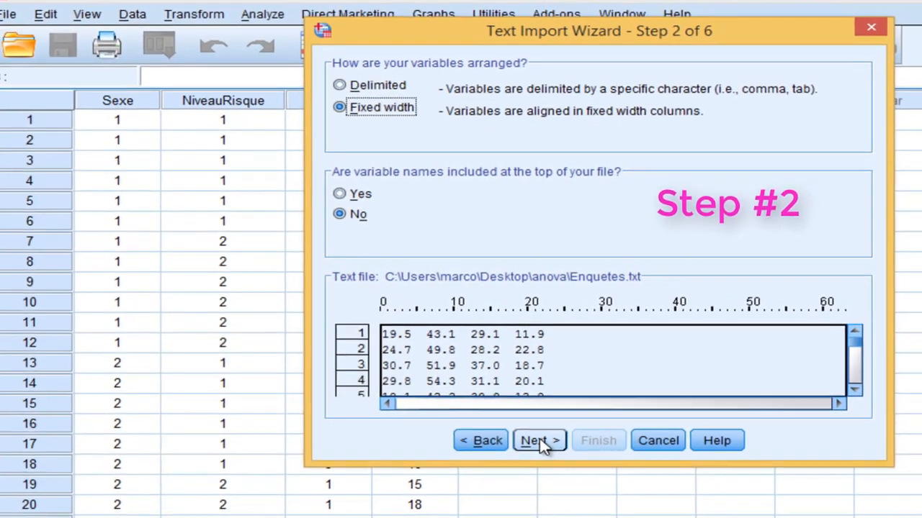
left_click(550, 447)
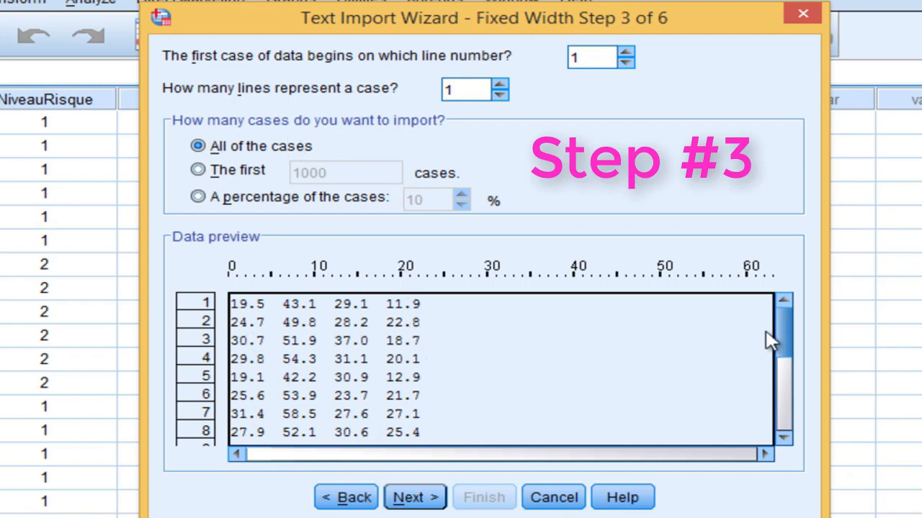
left_click_drag(782, 335, 784, 314)
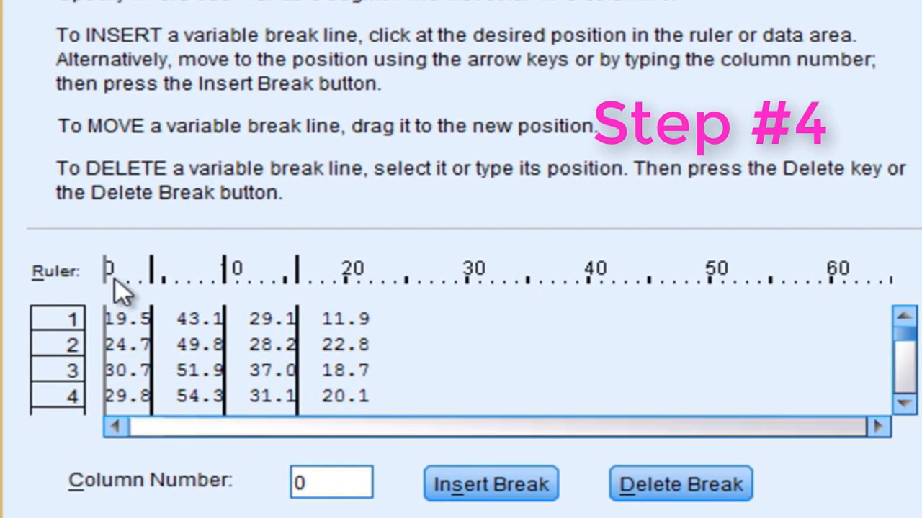
Try inserting a variable break line at column 1 of the ruler and delete it again.
left_click(114, 286)
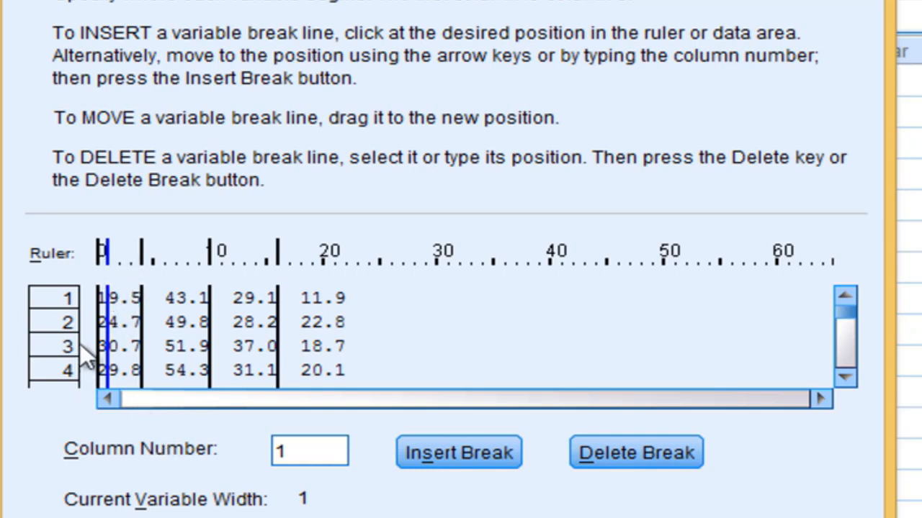
left_click(621, 453)
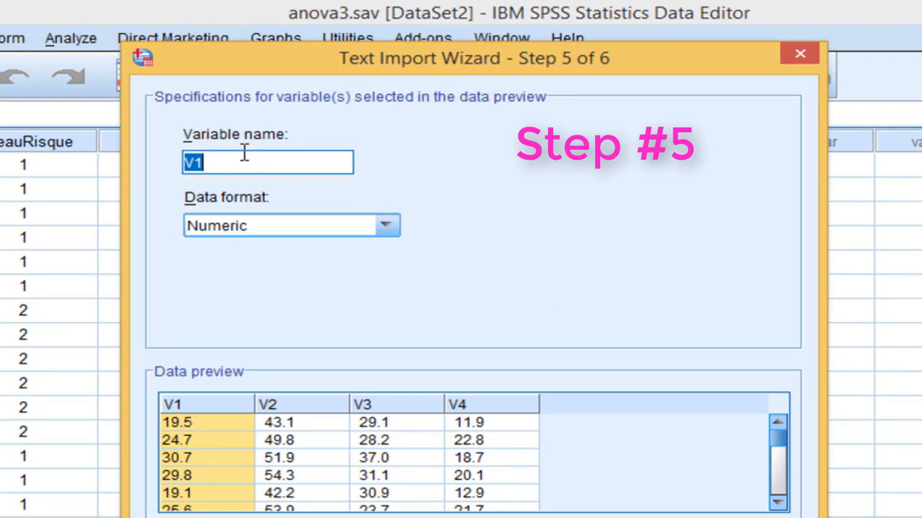
Name the first variable of the text import score1 and keep its data format as Numeric.
type("score1")
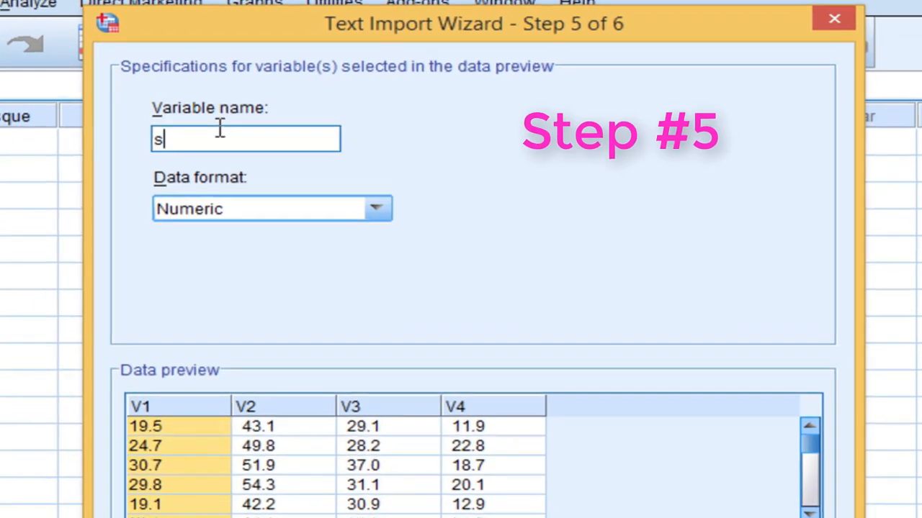
left_click(393, 226)
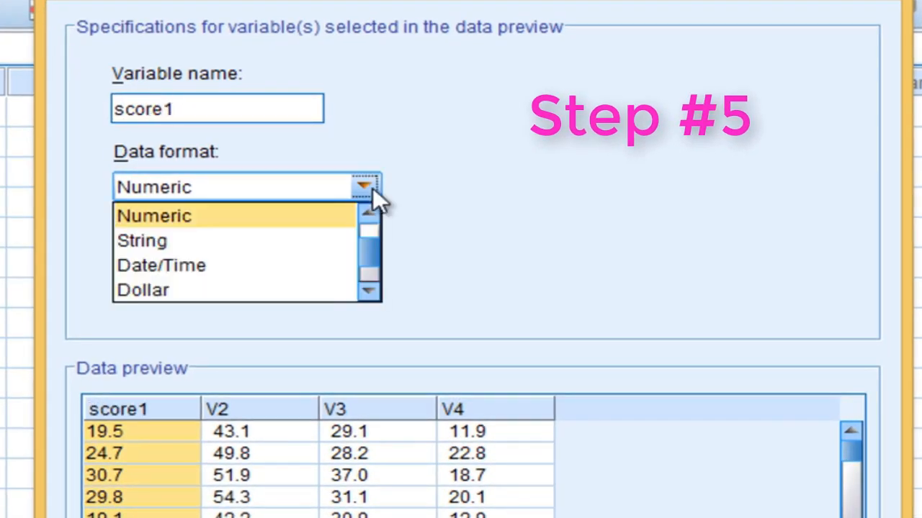
left_click(372, 187)
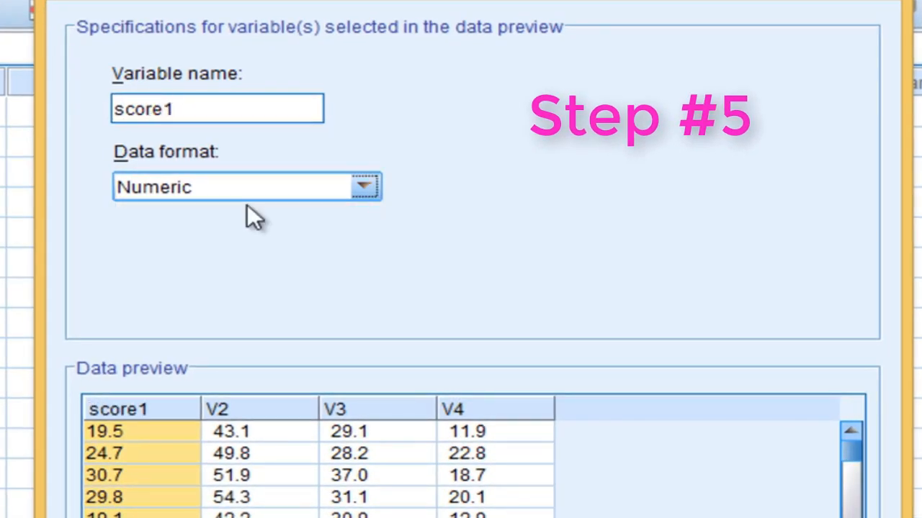
Name the second variable of the text import score2.
left_click(255, 471)
left_click(165, 118)
key("BackSpace")
key("BackSpace")
type("s")
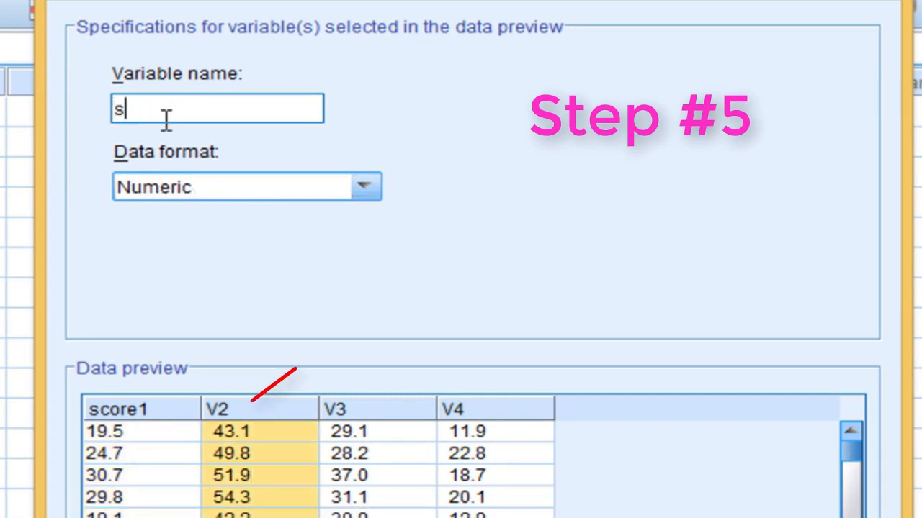
type("core2")
Select the V3 column in the data preview and name that variable score3.
left_click(356, 425)
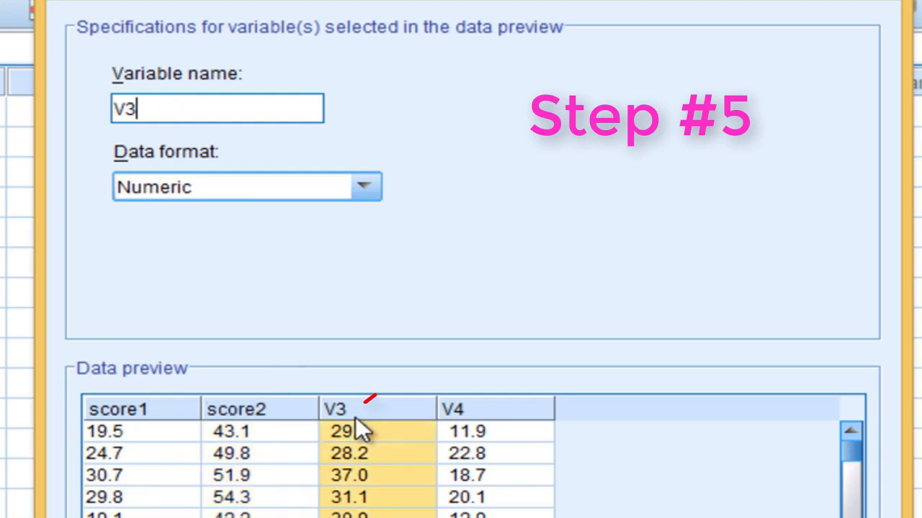
key("BackSpace")
key("BackSpace")
type("score3")
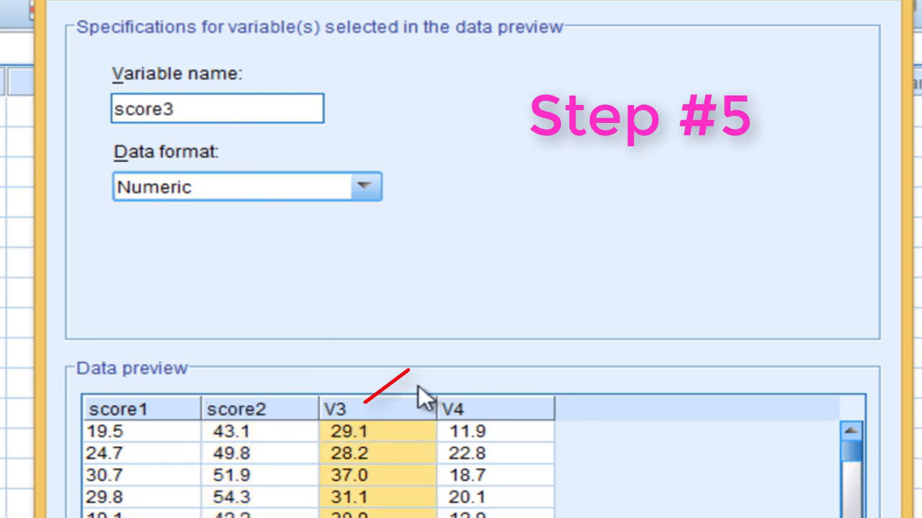
Rename the last variable, V4, as score4 and apply the name in the data preview.
left_click(447, 412)
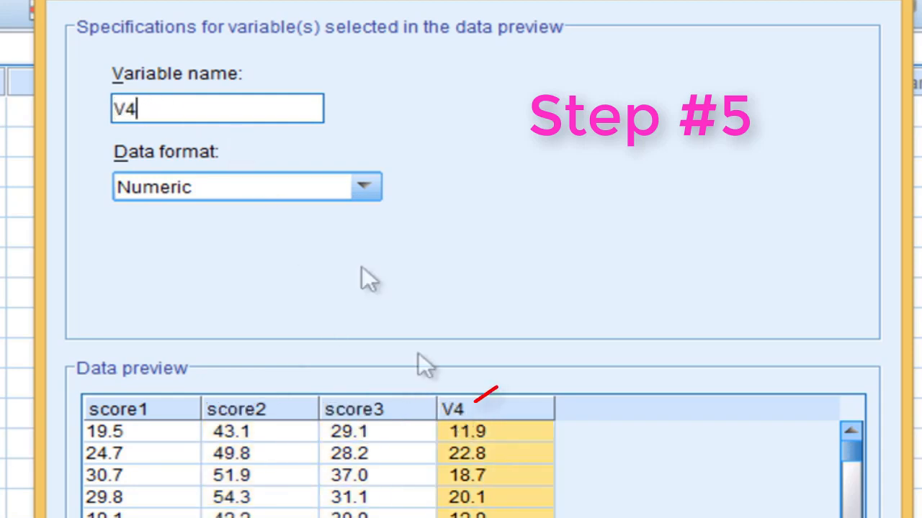
key("BackSpace")
key("BackSpace")
type("score4")
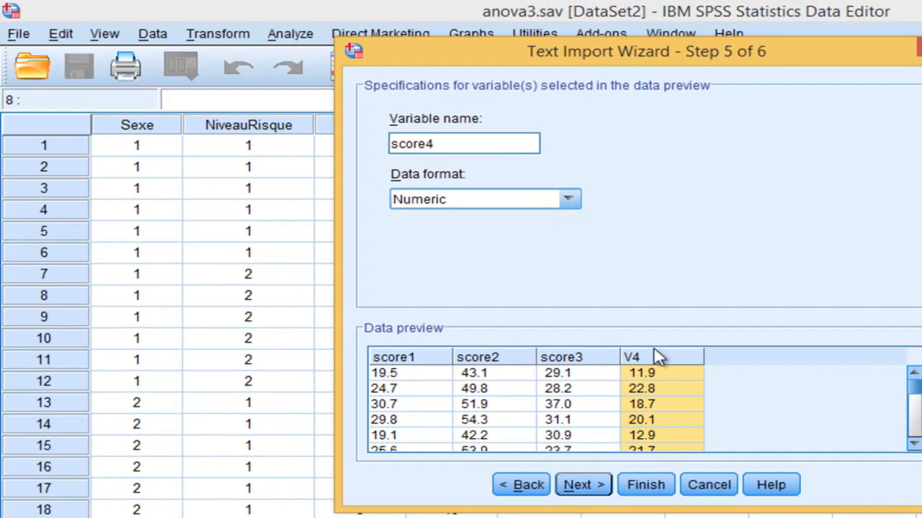
left_click(644, 362)
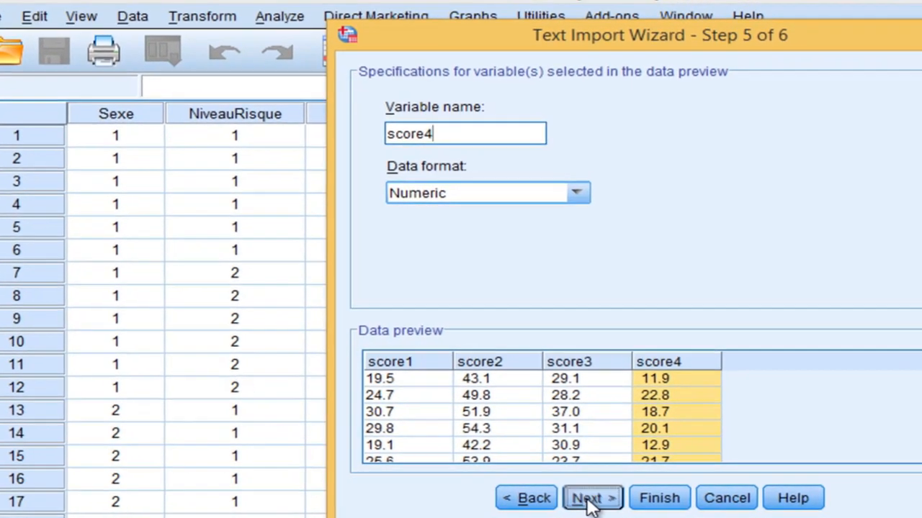
Finish the text import without saving the file format for future use, and move the Enquetes Notepad window aside to view the imported data.
left_click(583, 490)
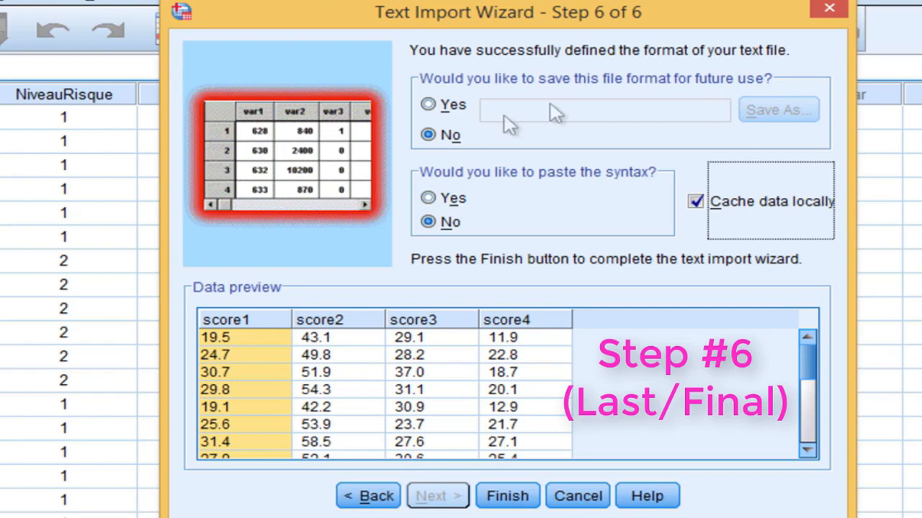
left_click(427, 108)
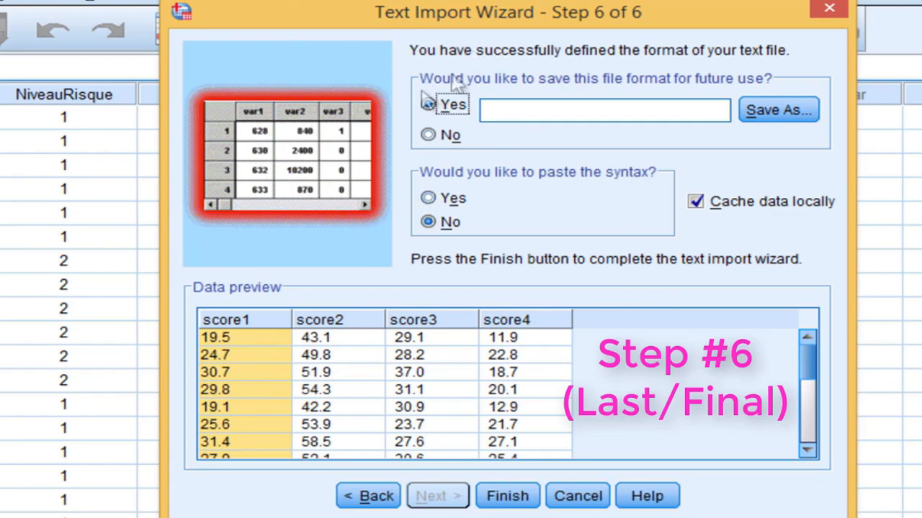
left_click(429, 136)
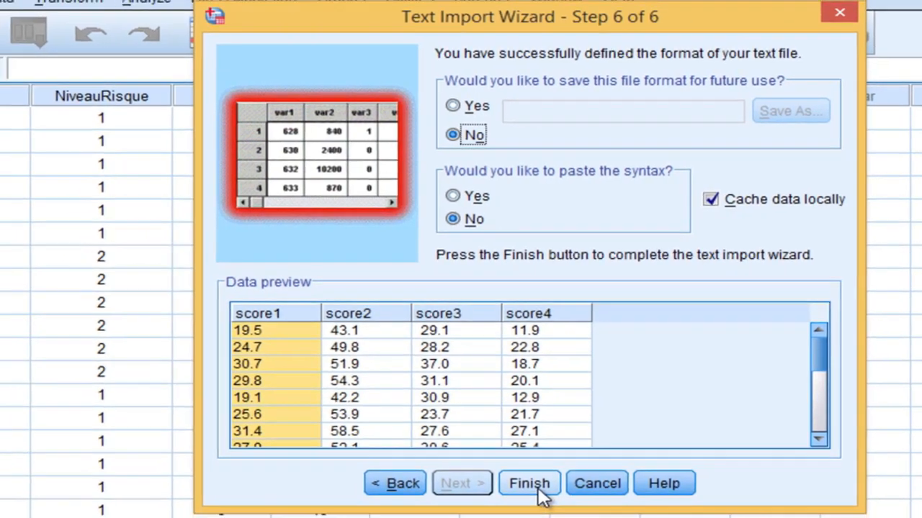
left_click(517, 502)
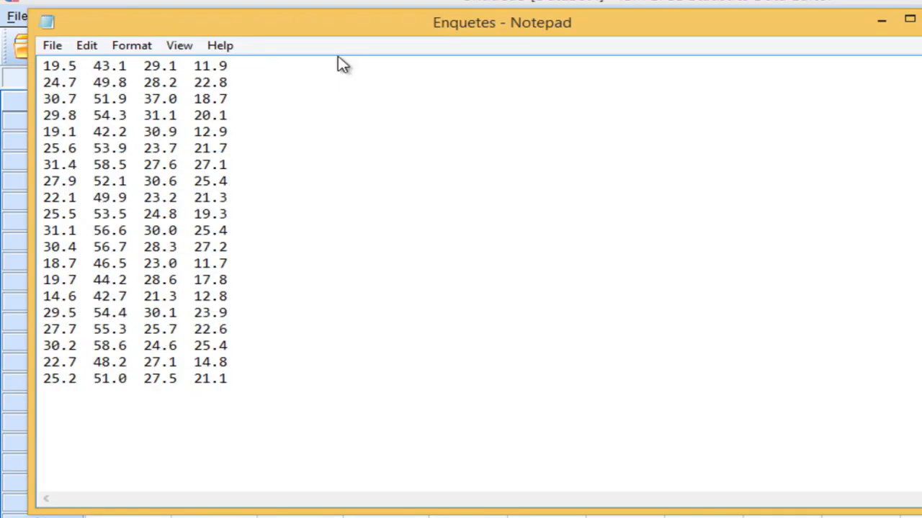
left_click_drag(382, 36, 541, 51)
left_click_drag(746, 85, 921, 90)
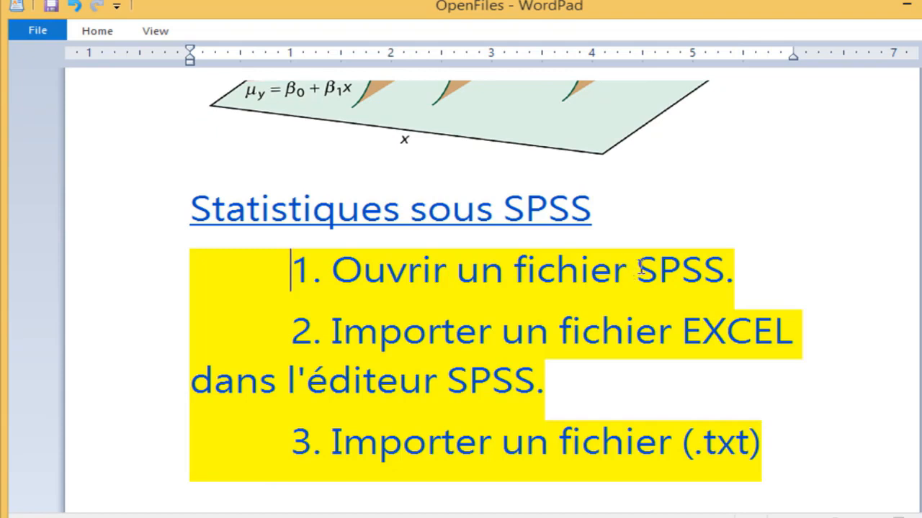
In the WordPad document OpenFiles, remove the indents before the three numbered lines under the heading Statistiques sous SPSS.
key("BackSpace")
key("BackSpace")
left_click(288, 326)
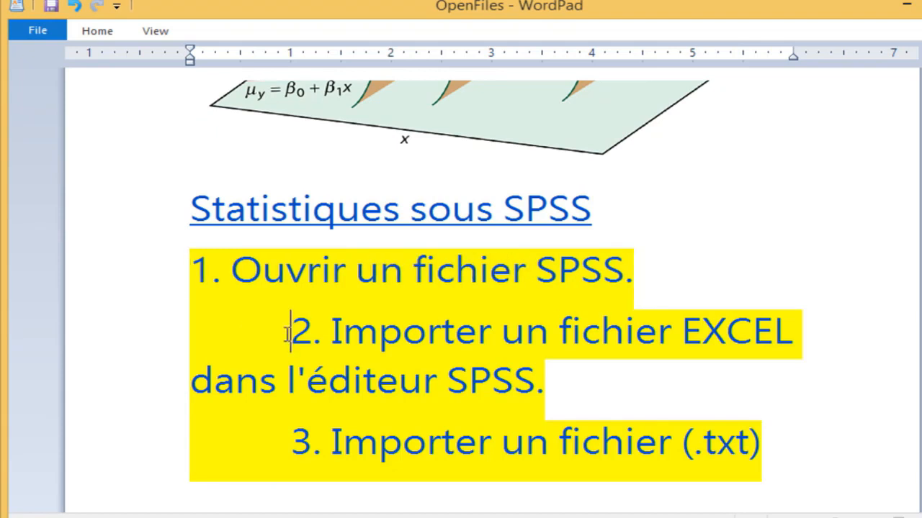
key("BackSpace")
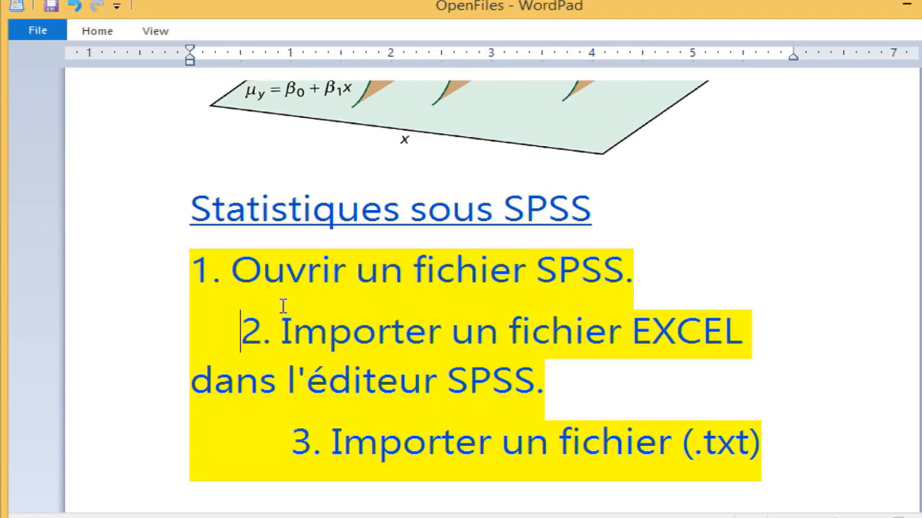
key("BackSpace")
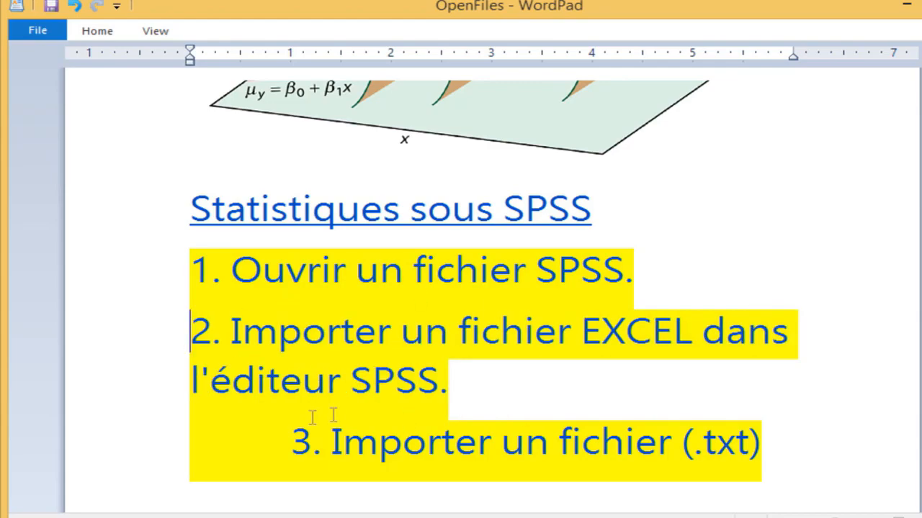
left_click(287, 438)
key("BackSpace")
key("BackSpace")
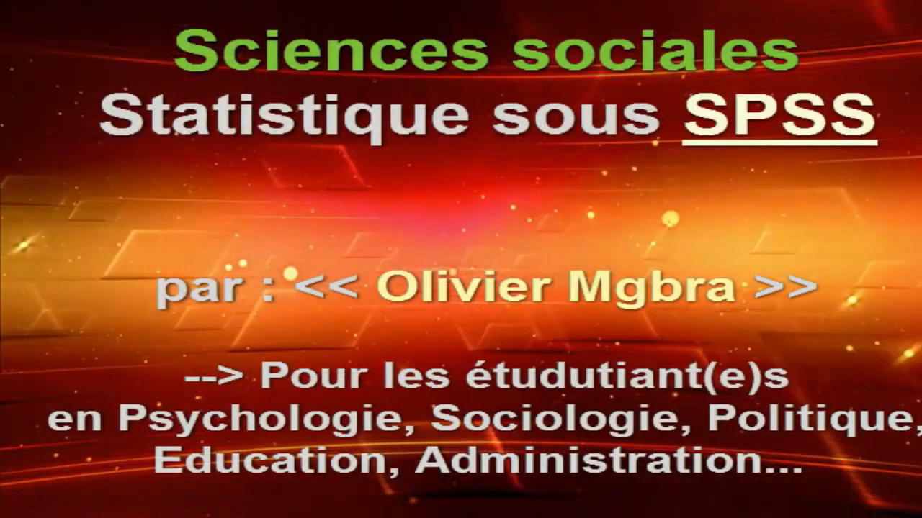